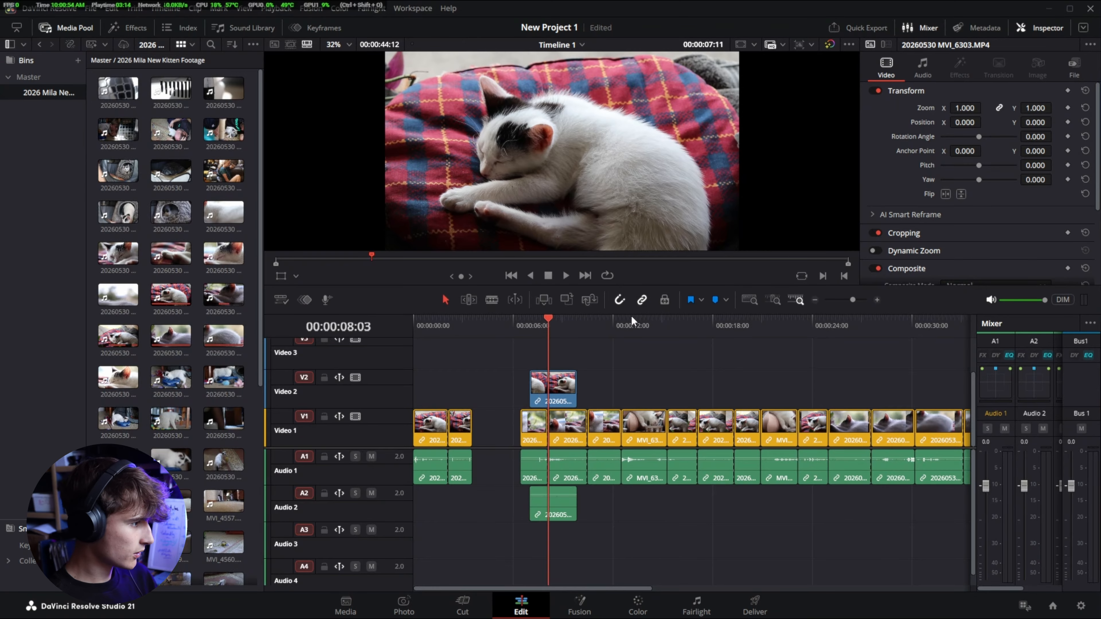
- Scrub and zoom through the timeline to review the clips around the 16-second mark
left_click(720, 326)
key("shift+z")
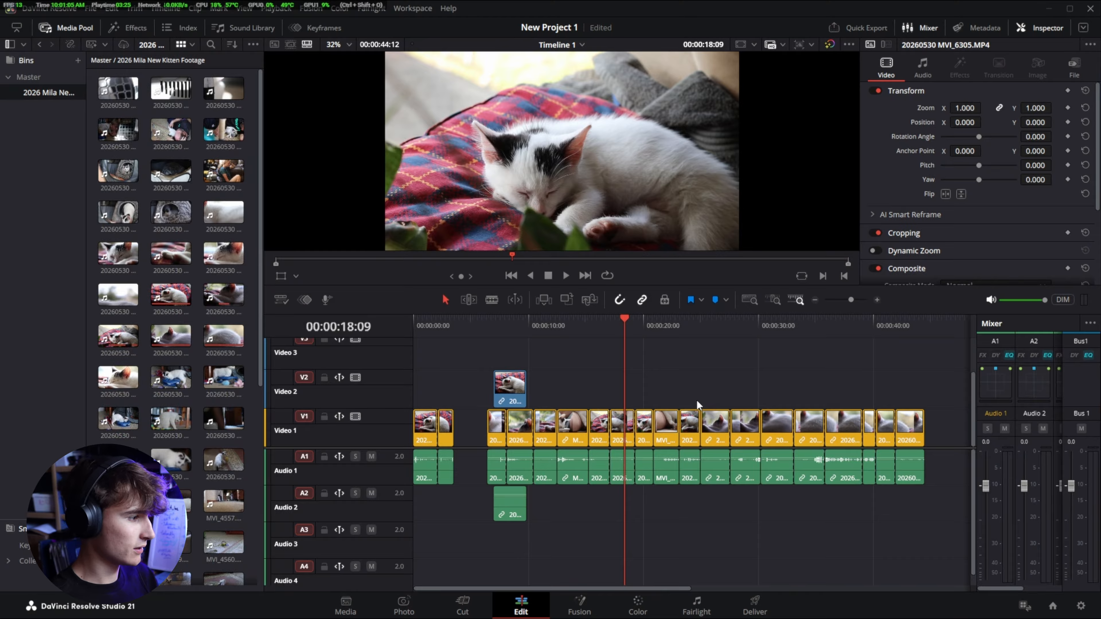
scroll(606, 410, "up", 5)
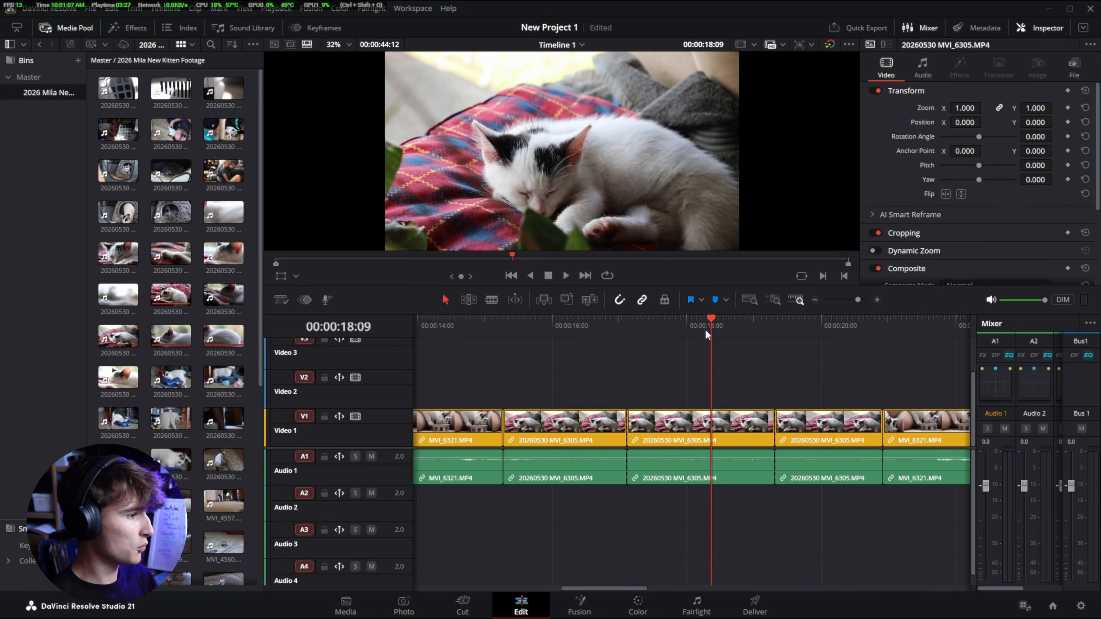
left_click_drag(710, 321, 763, 348)
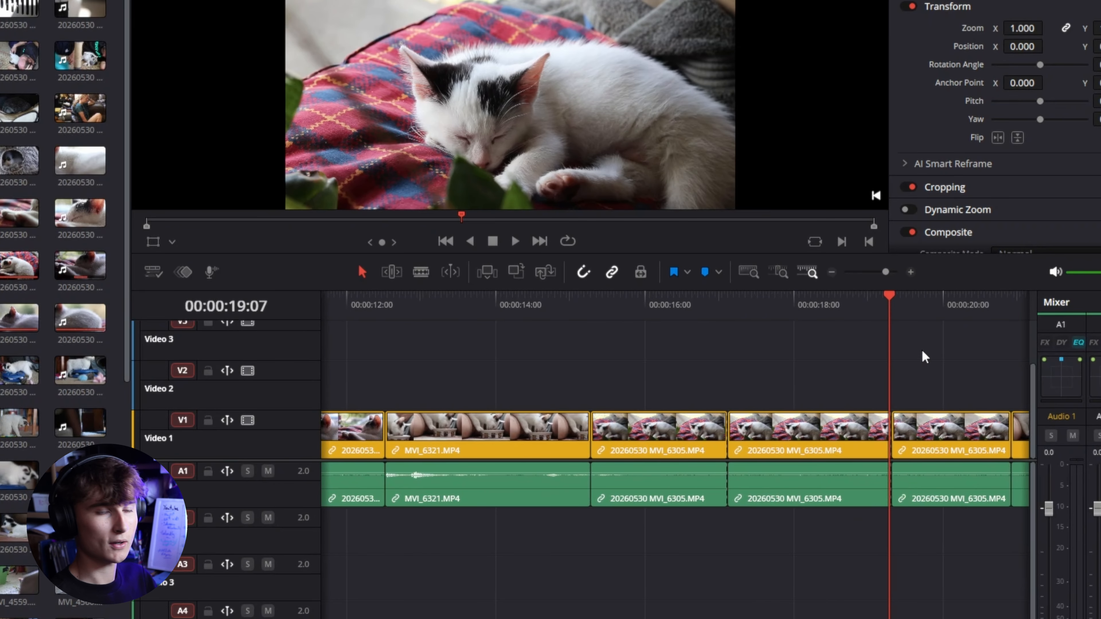
left_click_drag(896, 298, 664, 337)
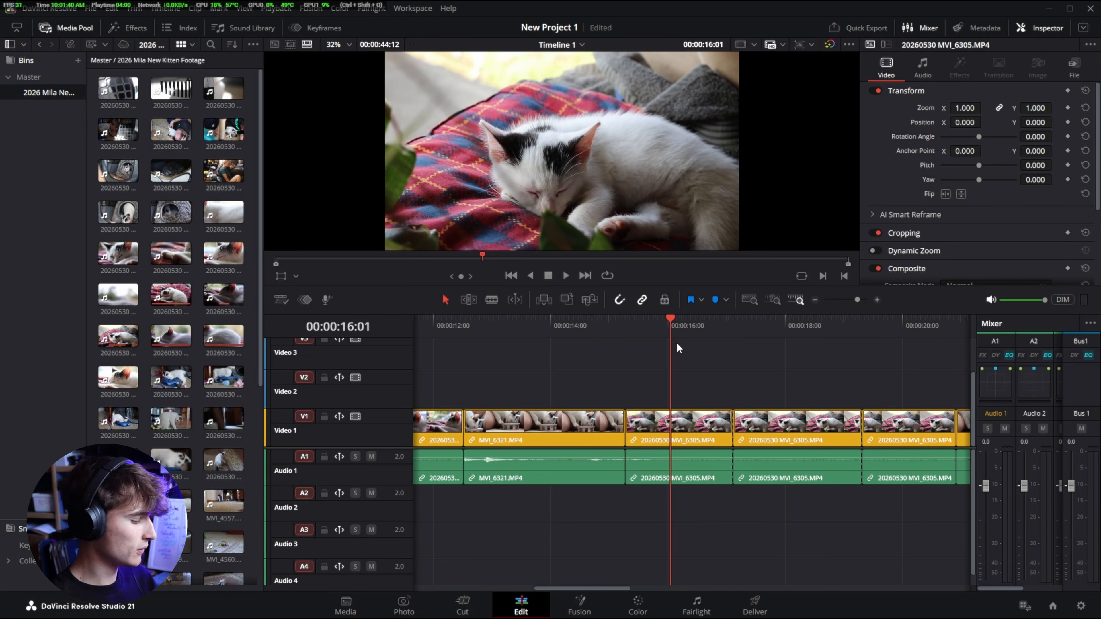
key("shift+z")
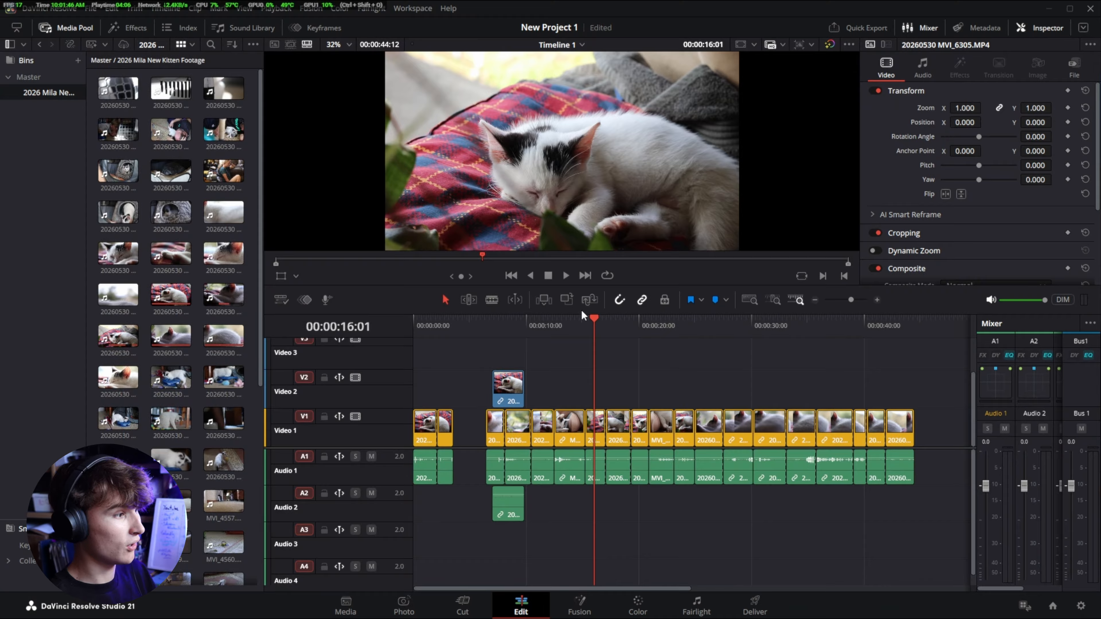
left_click_drag(593, 318, 604, 370)
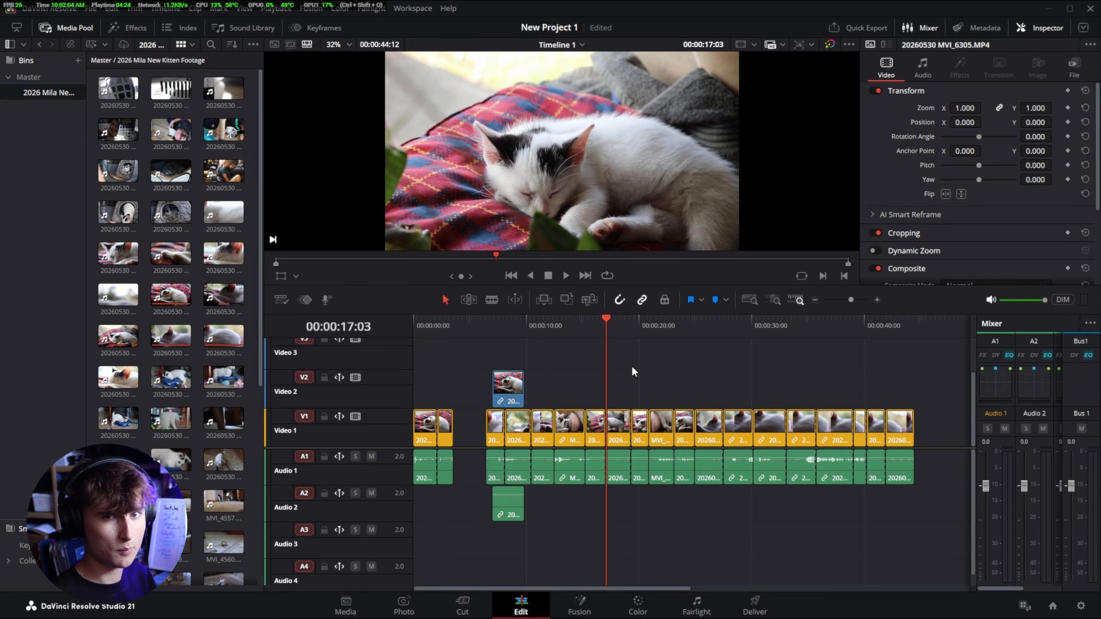
scroll(600, 408, "up", 5)
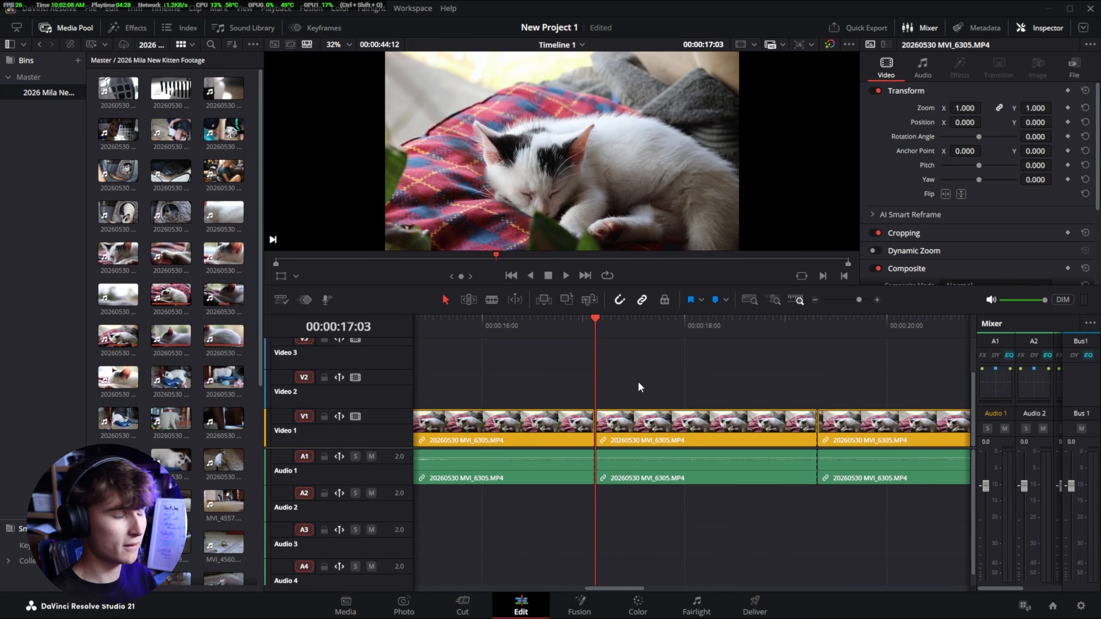
left_click_drag(597, 319, 551, 382)
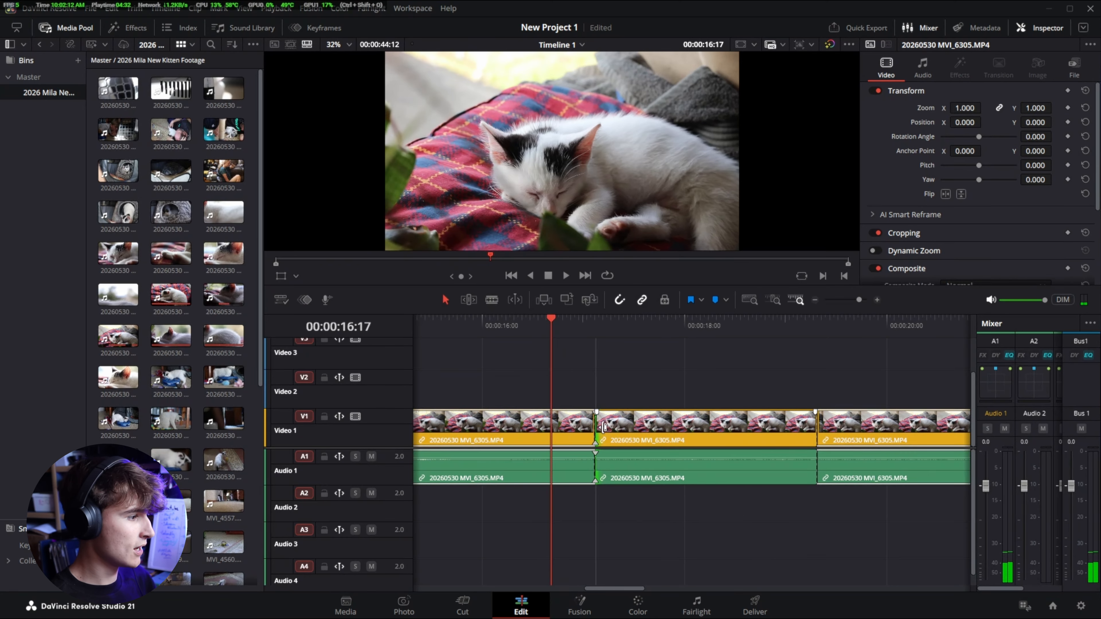
- Drag the clip after the 16-second cut seven frames later, and move it back against the previous clip
left_click_drag(604, 428, 628, 430)
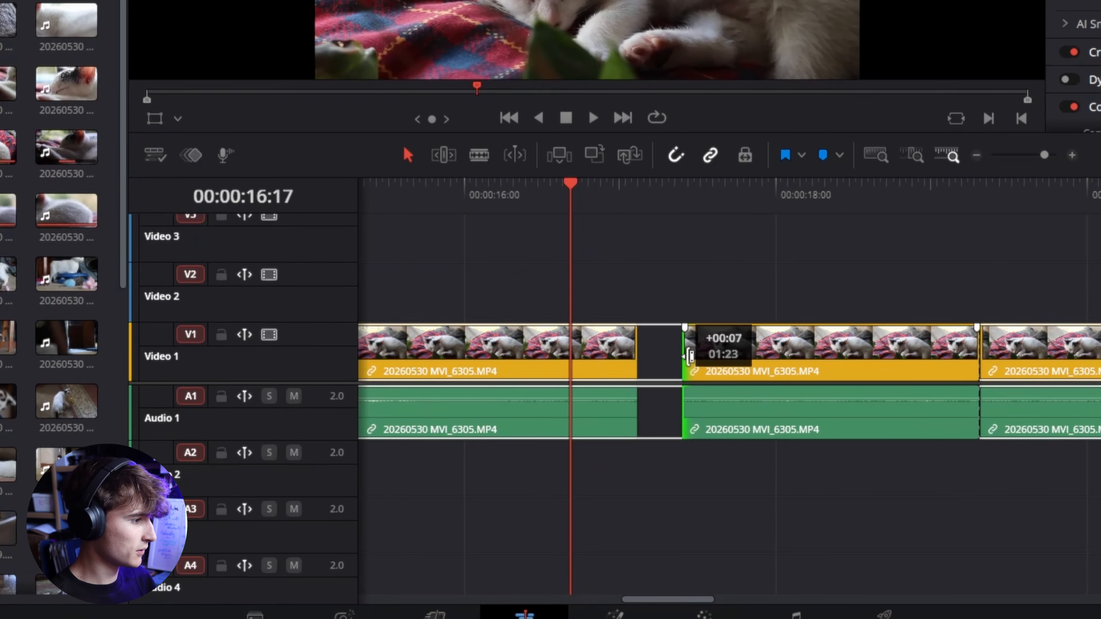
left_click_drag(691, 357, 642, 390)
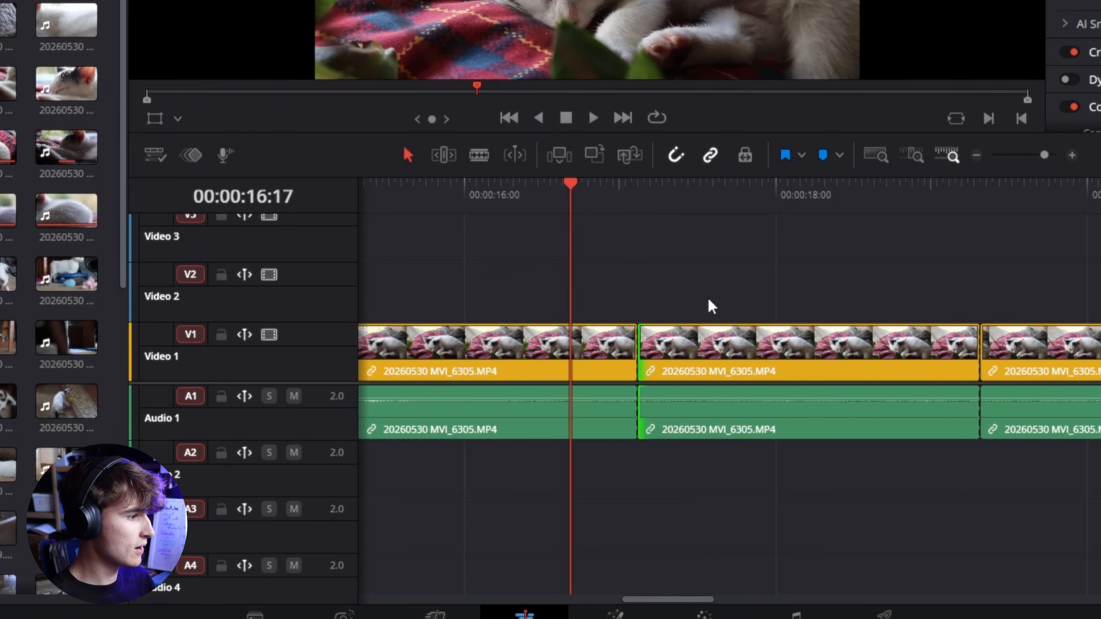
- Turn snapping off and nudge the clip beside the 16-second cut
left_click(676, 155)
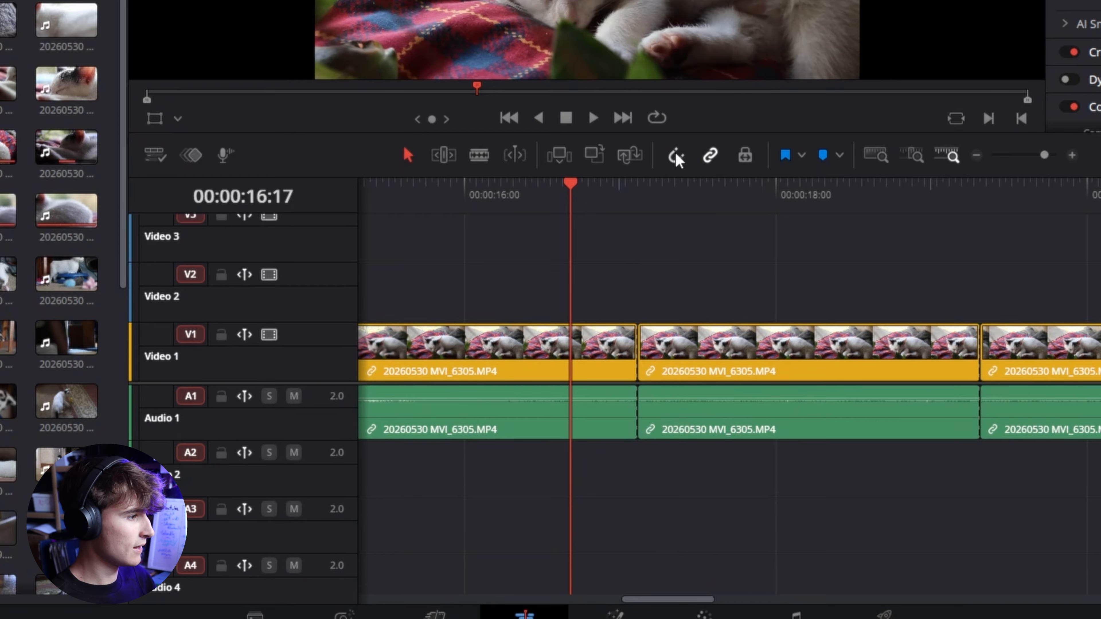
mouse_move(647, 364)
left_mouse_down()
mouse_move(634, 364)
mouse_move(670, 365)
mouse_move(644, 366)
left_mouse_up()
- Move the MVI_6321 clip earlier on Video 1, leaving a gap before the next clip
left_click_drag(570, 187, 557, 321)
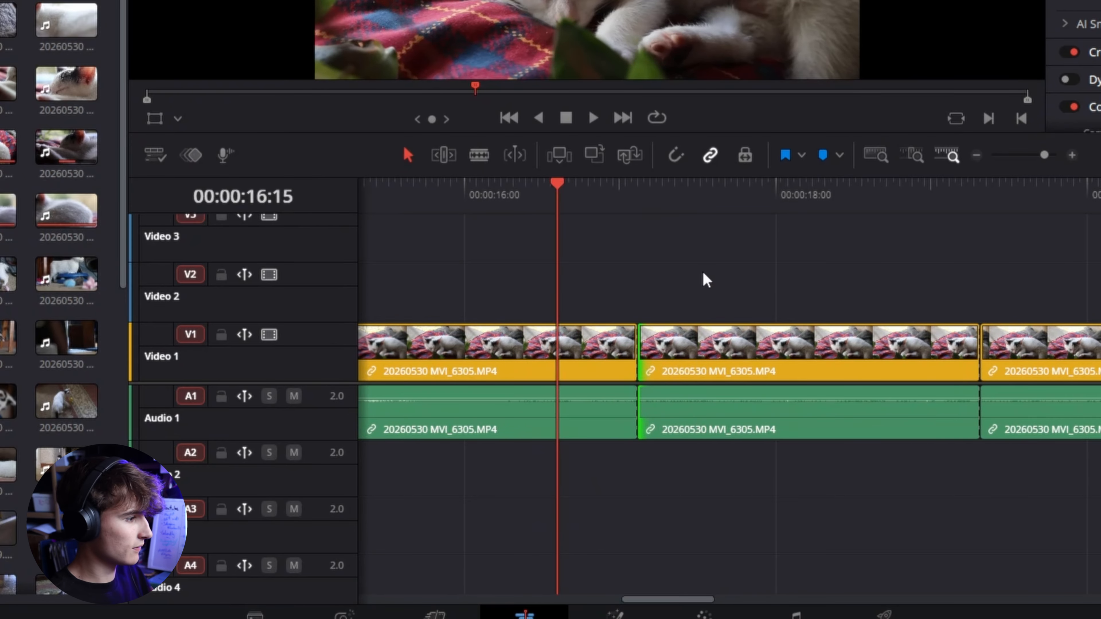
left_click_drag(557, 191, 848, 204)
scroll(745, 374, "down", 3)
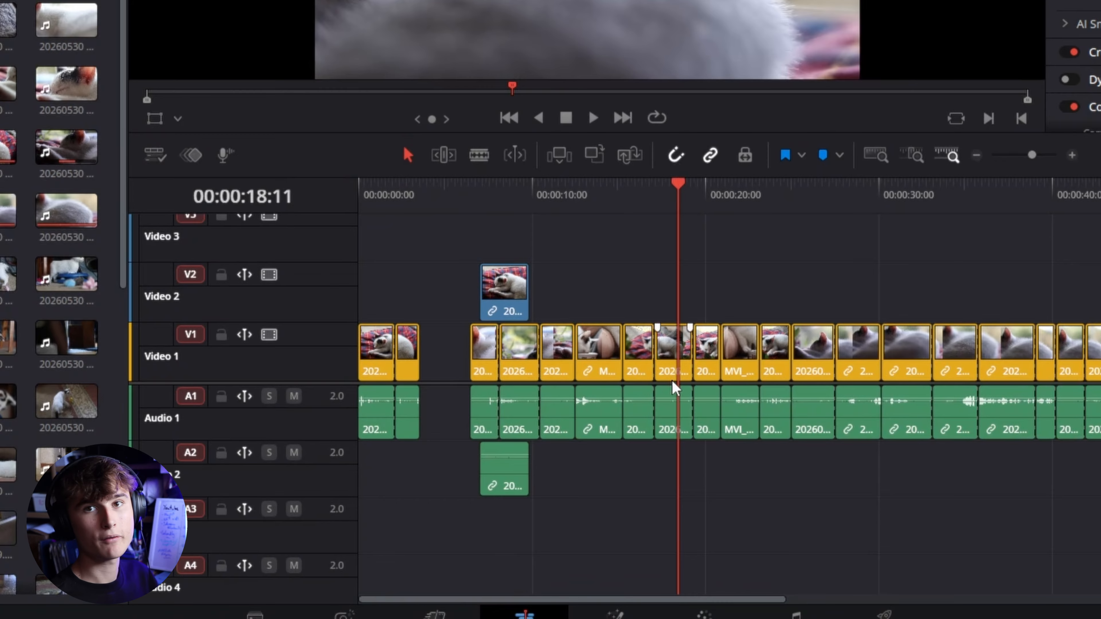
scroll(757, 330, "up", 6)
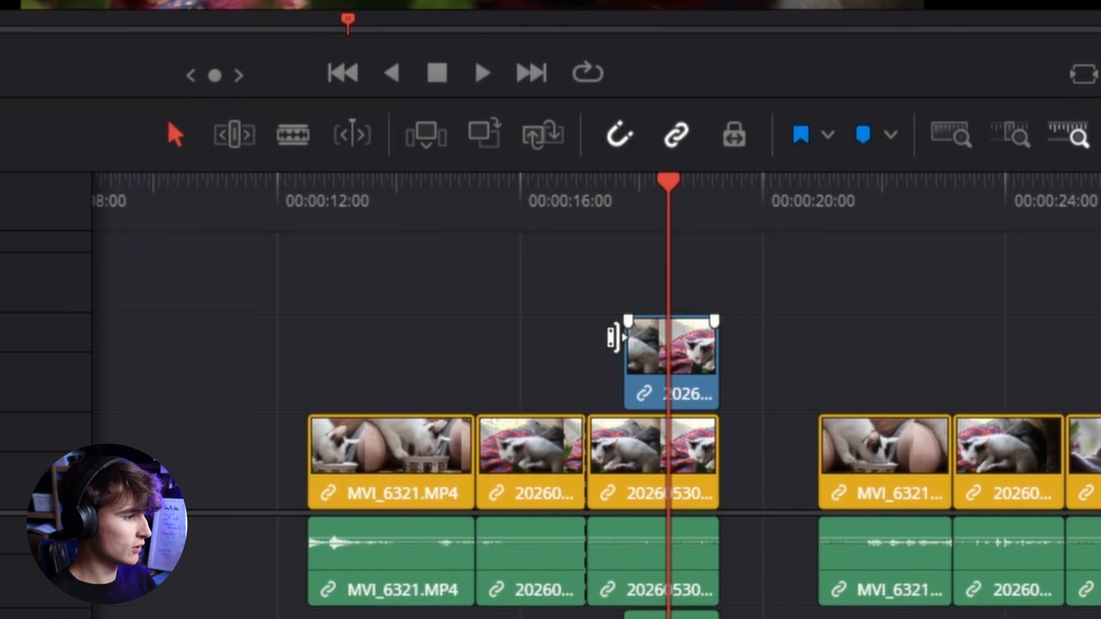
left_click(413, 469)
left_click_drag(413, 469, 330, 458)
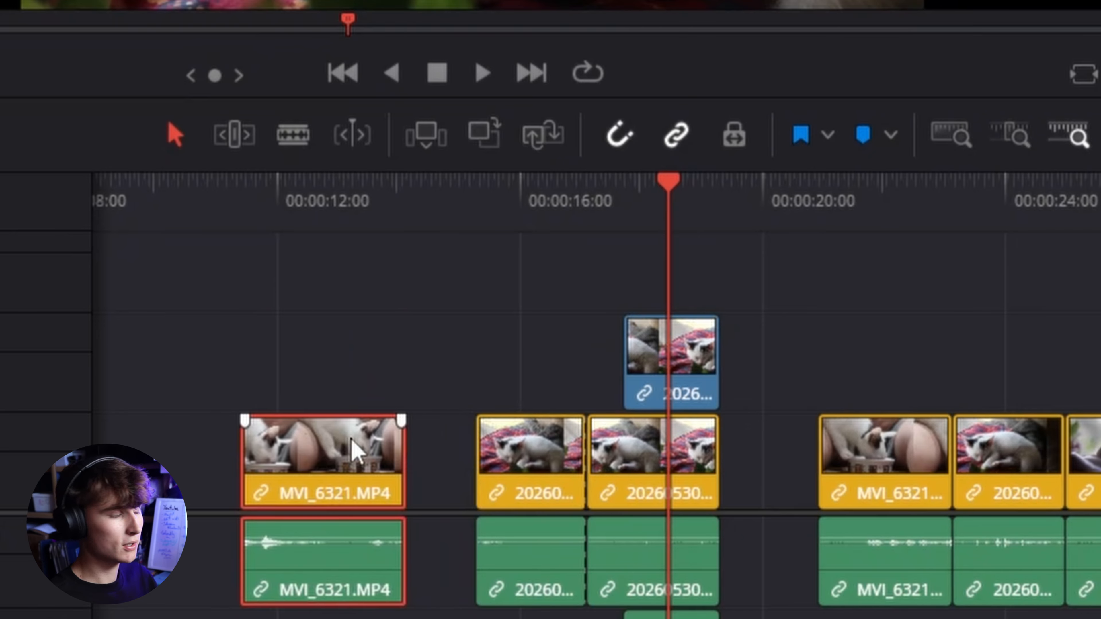
left_click(373, 340)
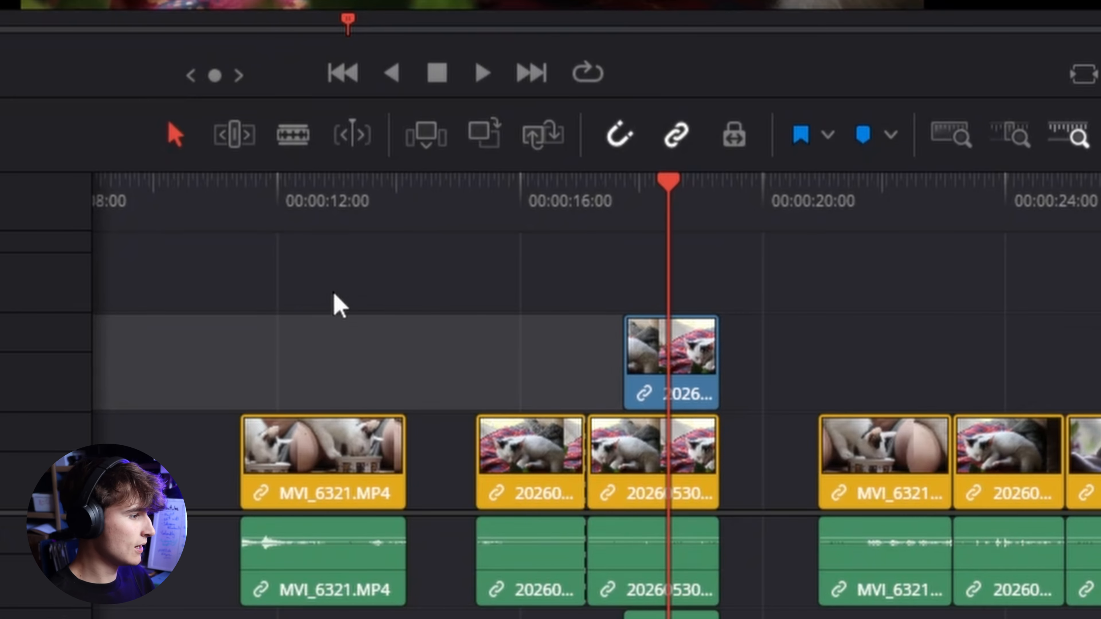
left_click(346, 356)
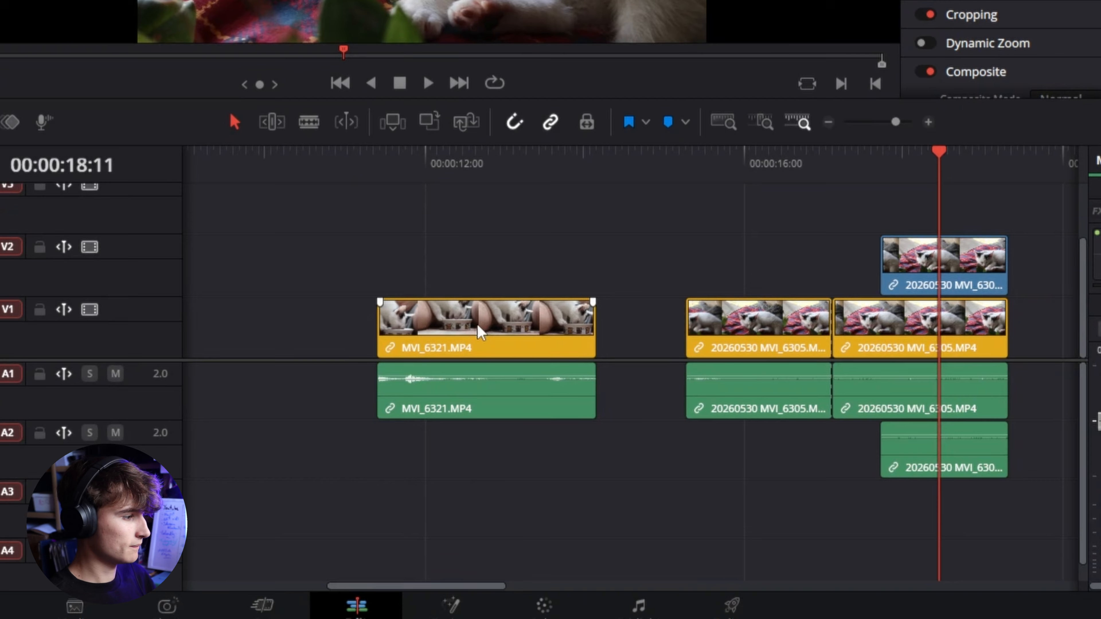
- Drag the linked MVI_6321 clip back and forth along the track
left_click(481, 333)
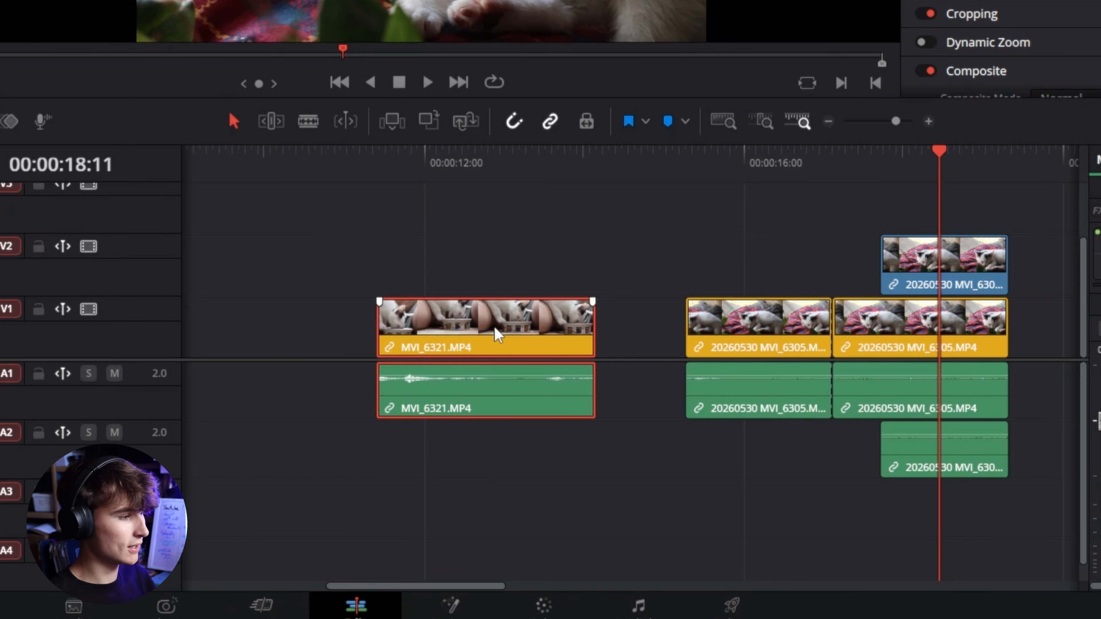
mouse_move(500, 336)
left_mouse_down()
mouse_move(500, 286)
mouse_move(391, 303)
mouse_move(447, 332)
mouse_move(431, 350)
mouse_move(463, 344)
mouse_move(437, 319)
mouse_move(512, 321)
left_mouse_up()
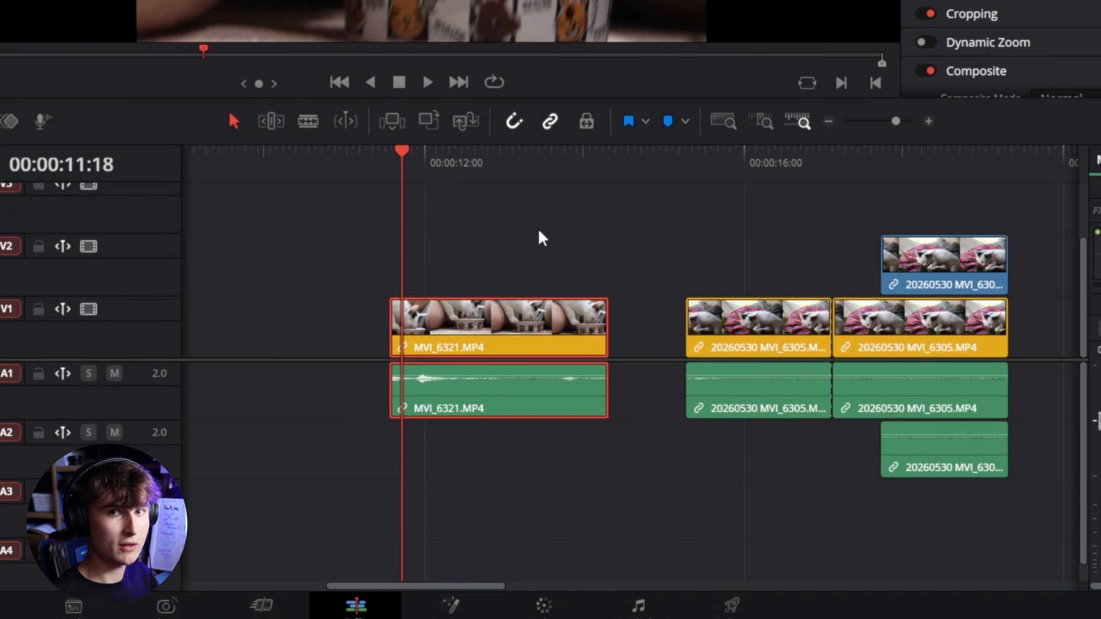
left_click(588, 263)
left_click_drag(495, 325, 466, 326)
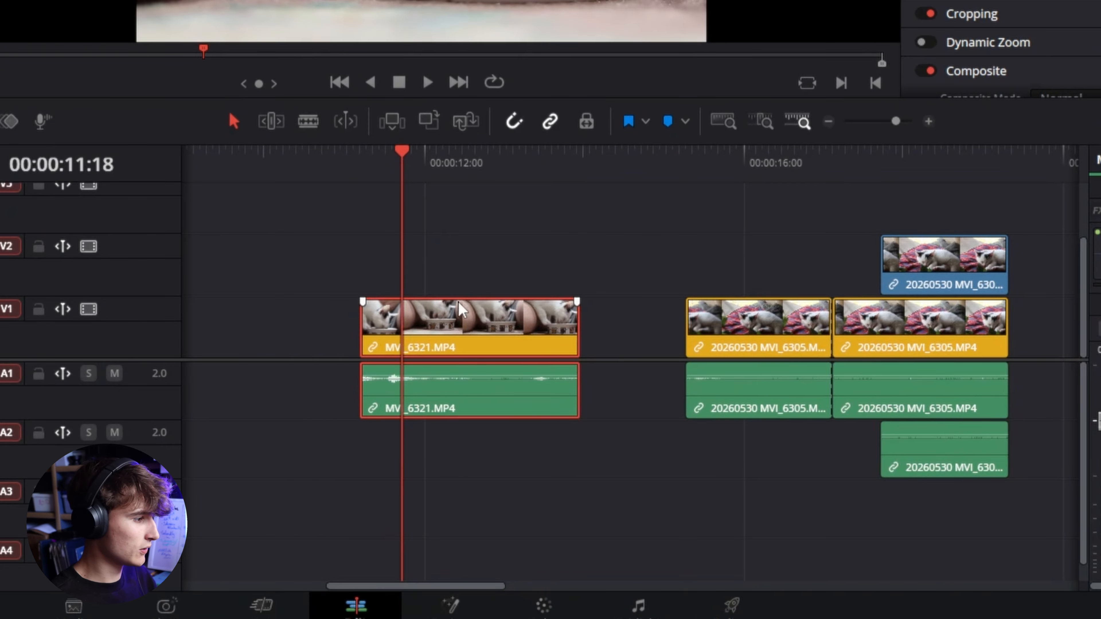
mouse_move(471, 394)
left_mouse_down()
mouse_move(501, 395)
mouse_move(488, 397)
left_mouse_up()
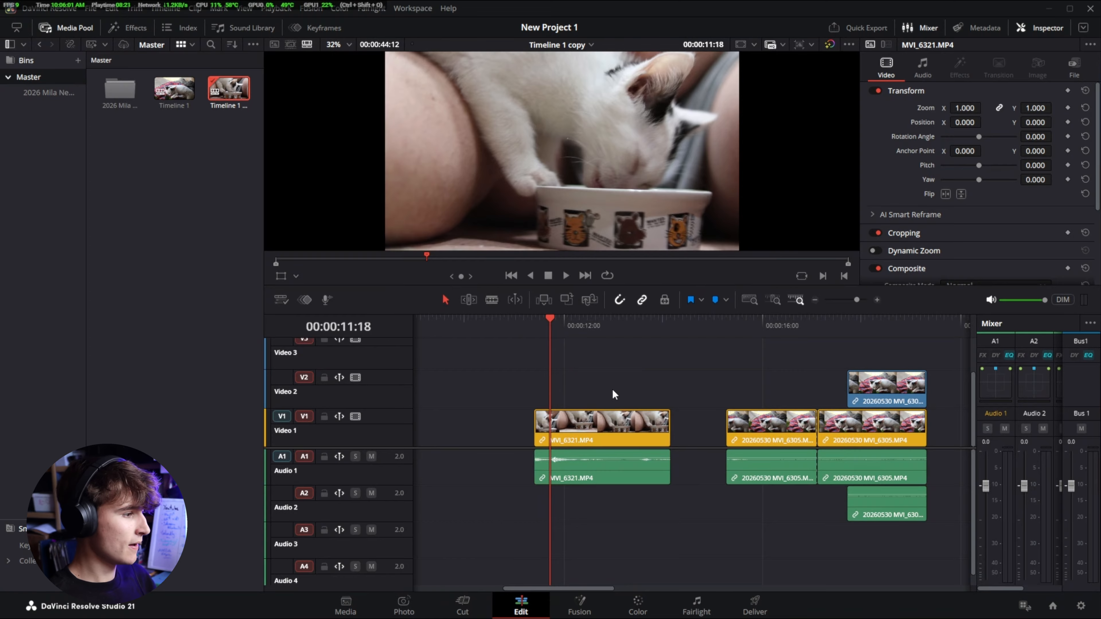
- Unlink the MVI_6321 video and audio clips
right_click(579, 422)
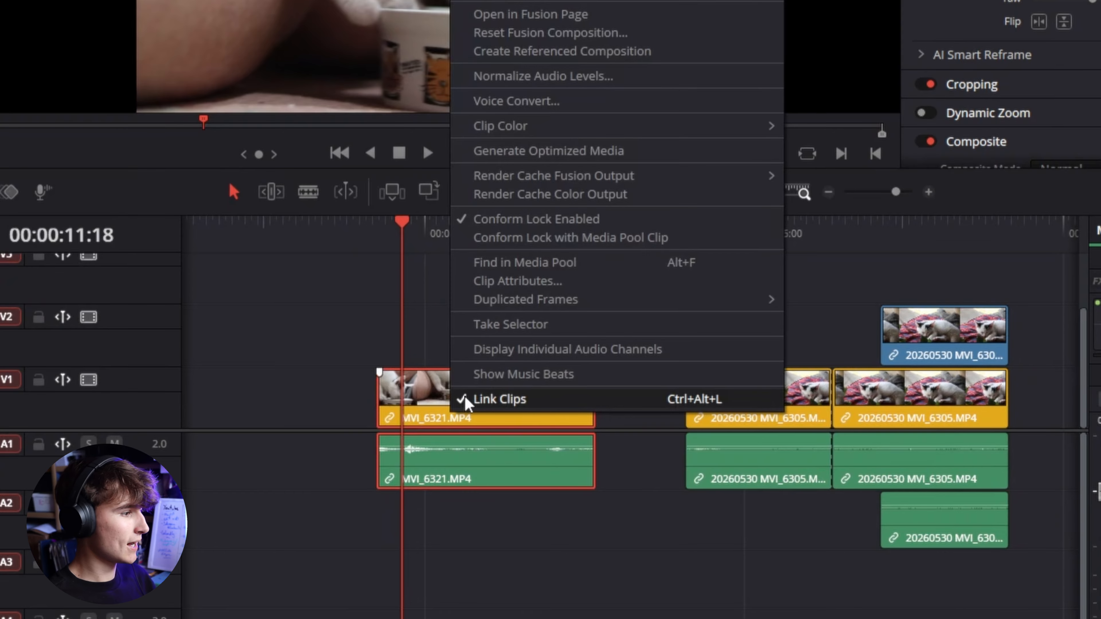
left_click(506, 400)
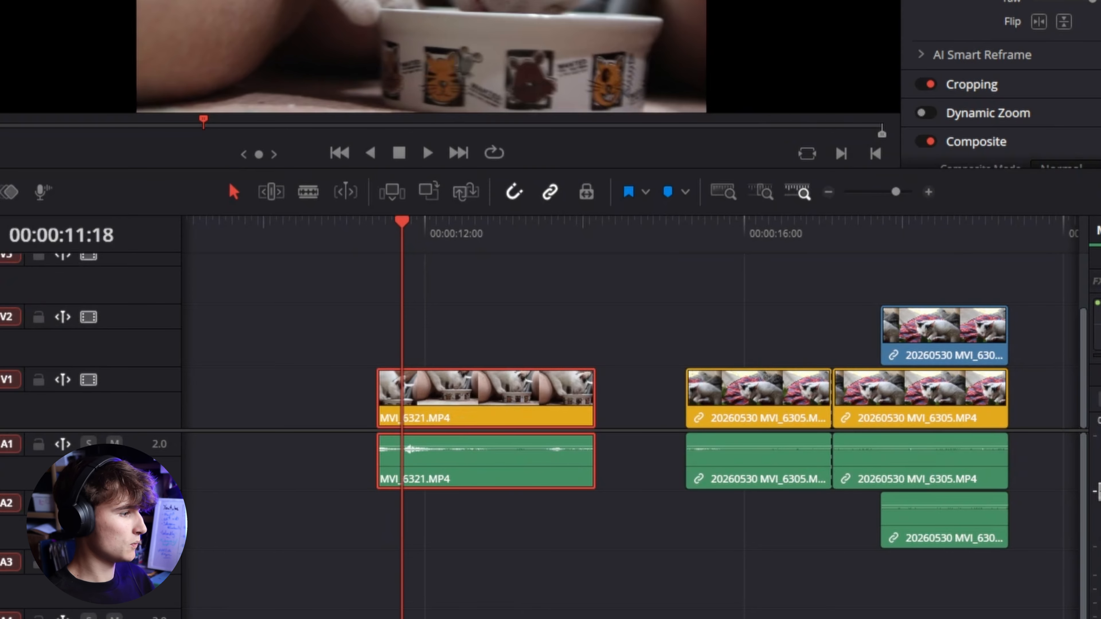
- Move the unlinked MVI_6321 video to Video 2 and its audio to Audio 2, and undo both moves
left_click(407, 309)
left_click_drag(399, 239, 349, 244)
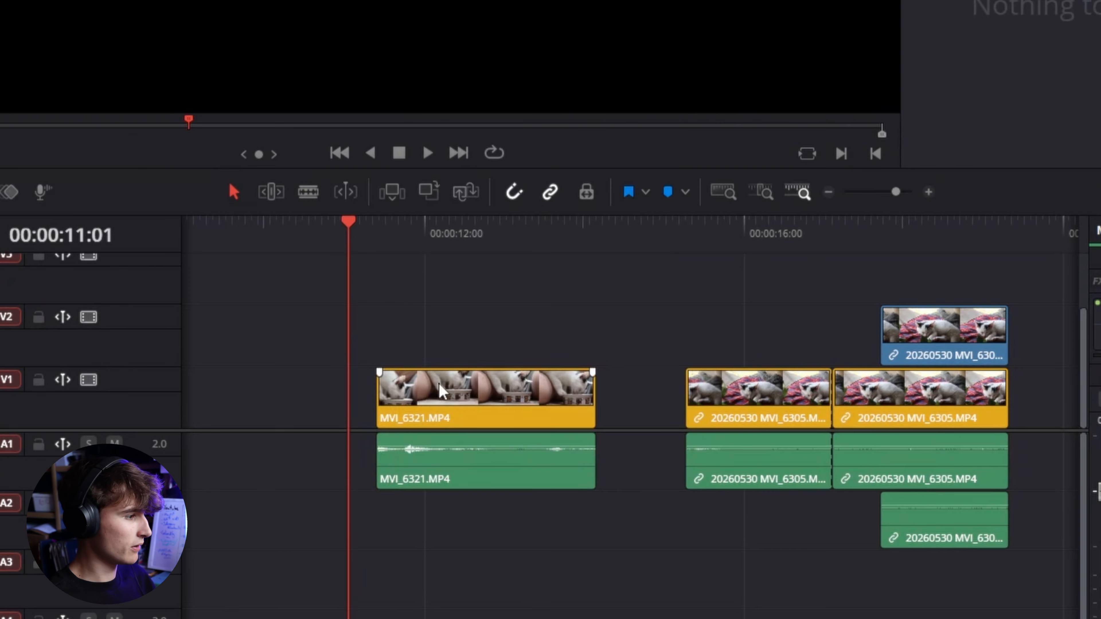
left_click(438, 384)
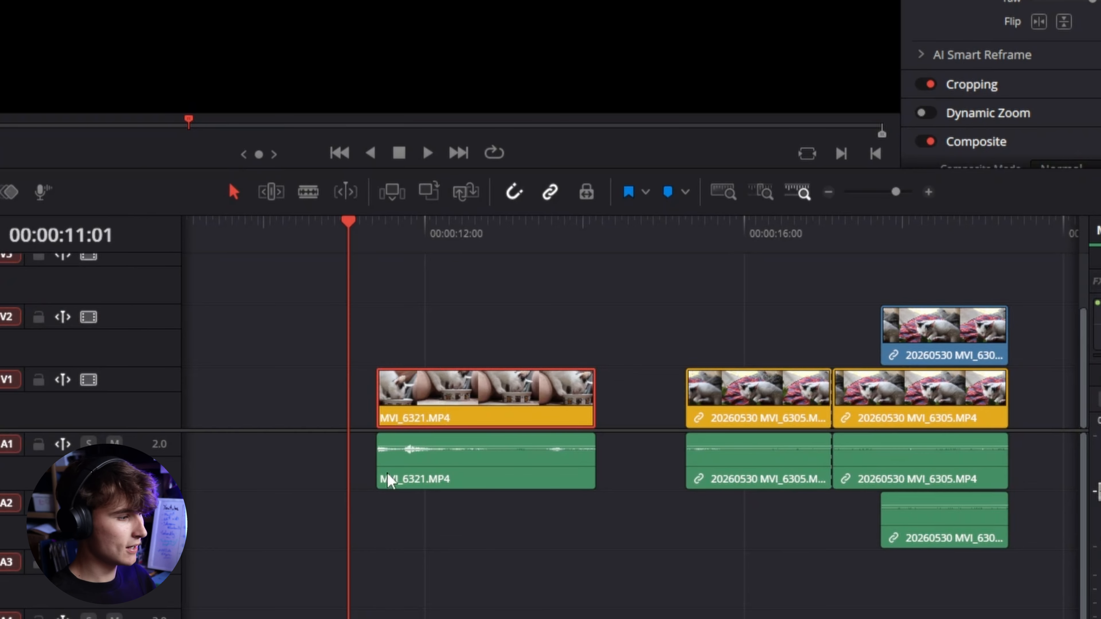
left_click(484, 470)
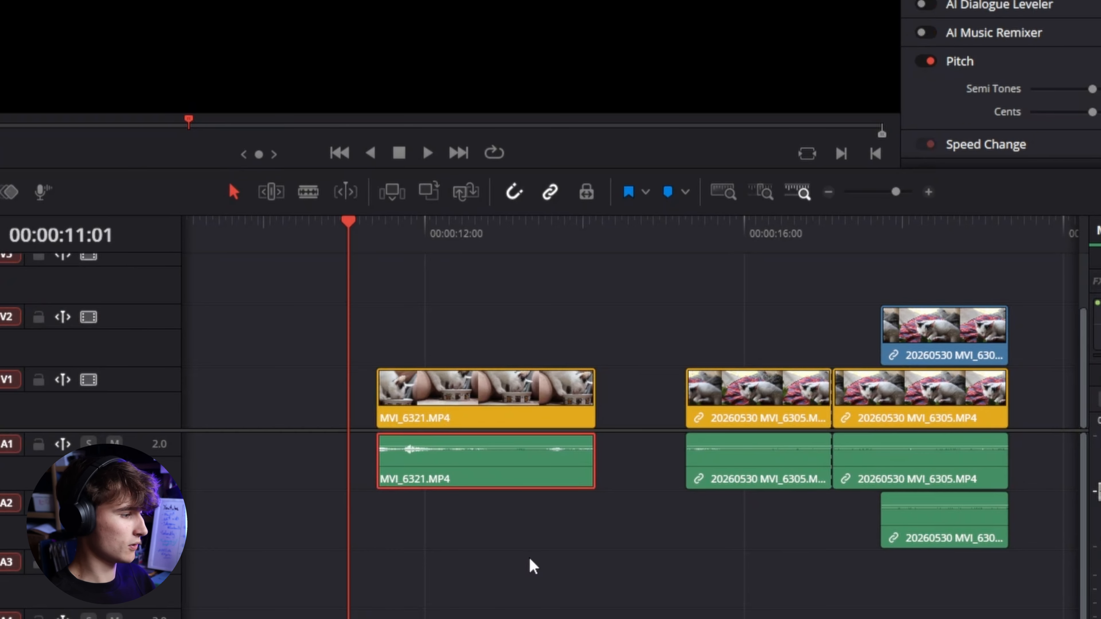
left_click_drag(470, 390, 352, 329)
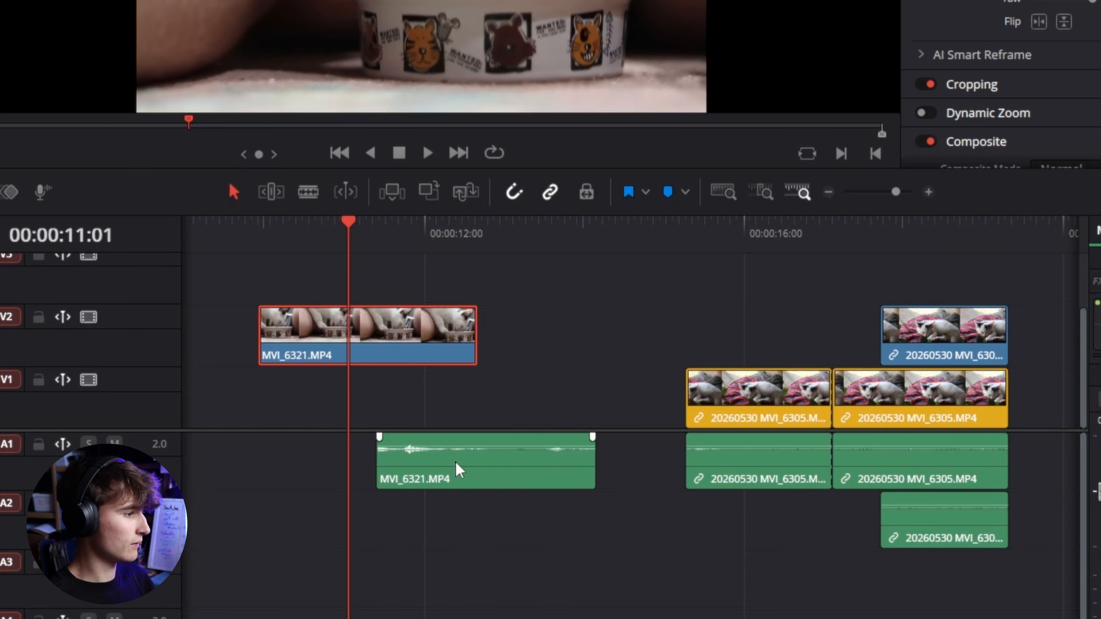
left_click_drag(470, 473, 514, 531)
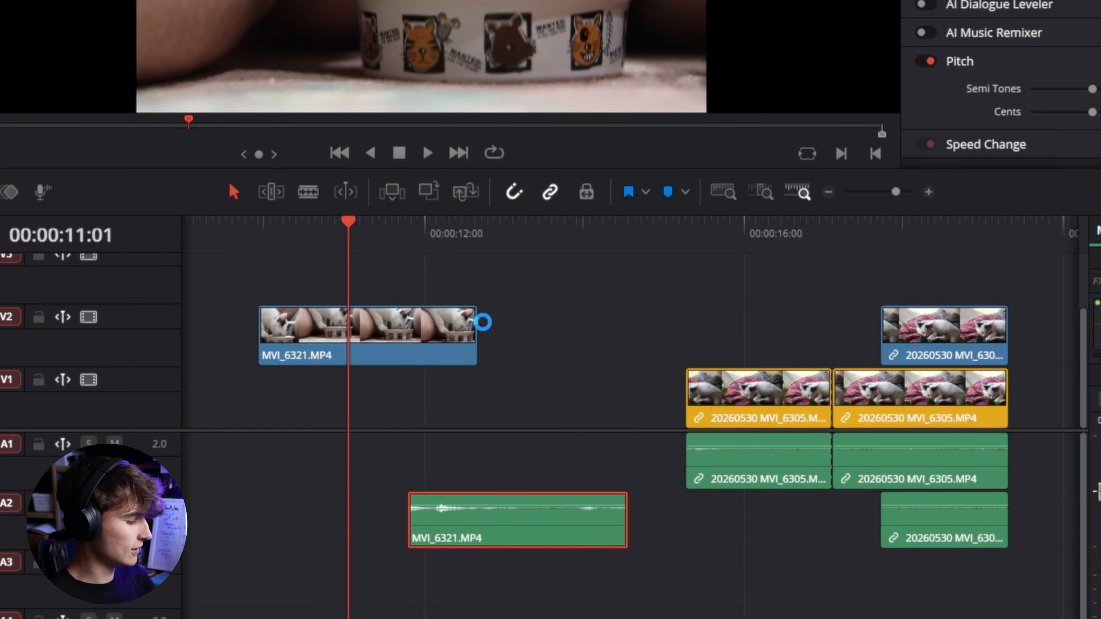
key("ctrl+z")
key("ctrl+z")
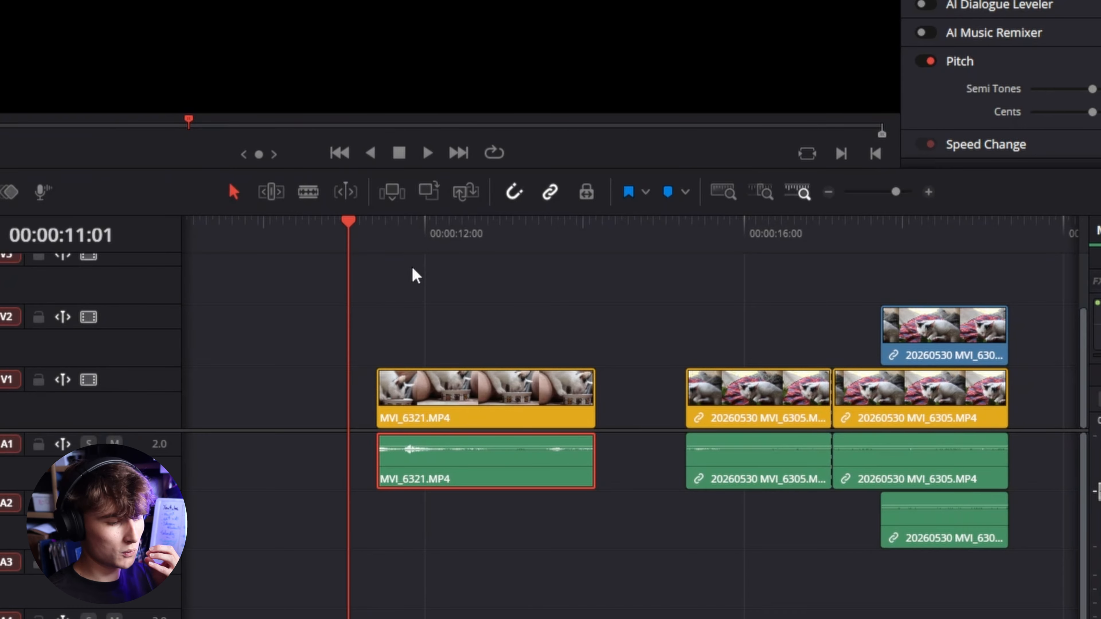
- Select both MVI_6321 video and audio clips and link them again
left_click(474, 313)
left_click(442, 487)
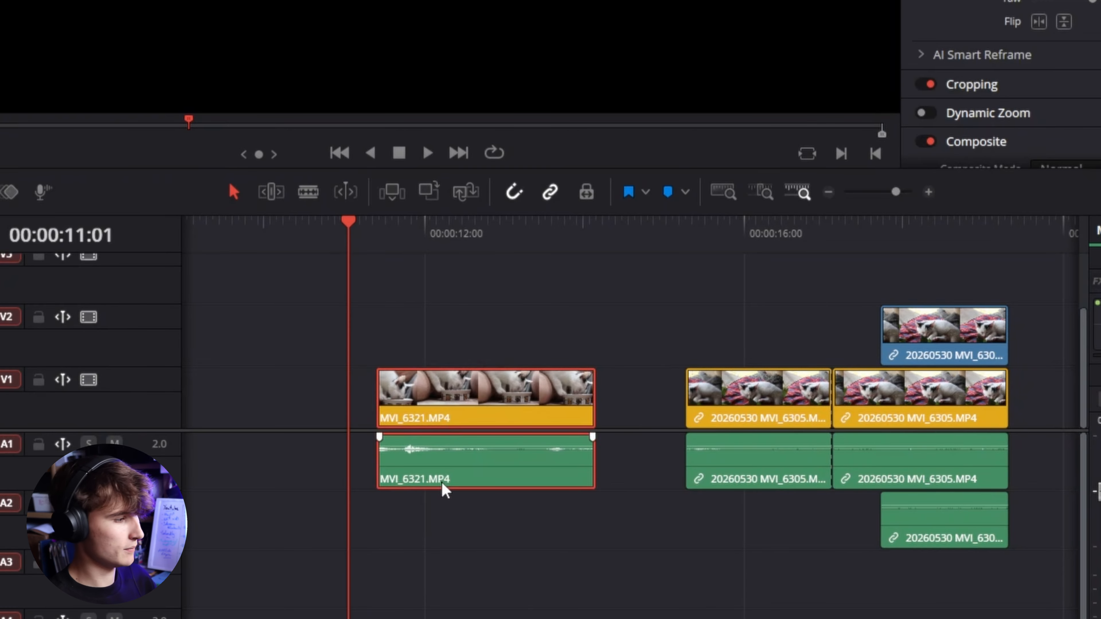
left_click(535, 309)
left_click_drag(534, 308, 460, 507)
right_click(472, 505)
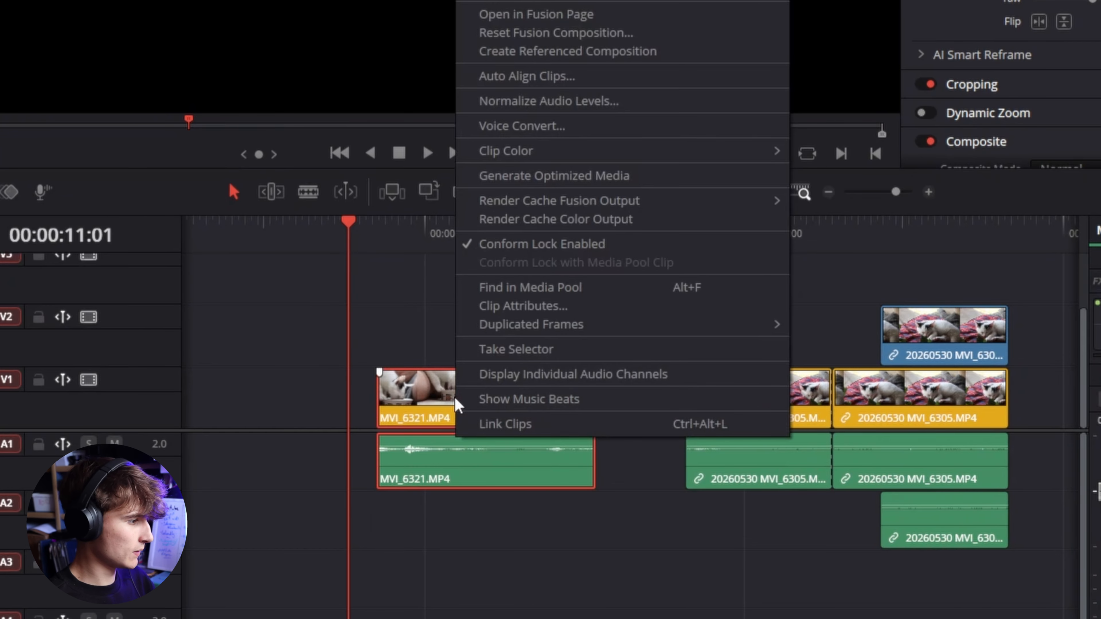
left_click(485, 427)
- Nudge the relinked MVI_6321 clip slightly later on the timeline
left_click(479, 557)
left_click_drag(473, 394, 490, 409)
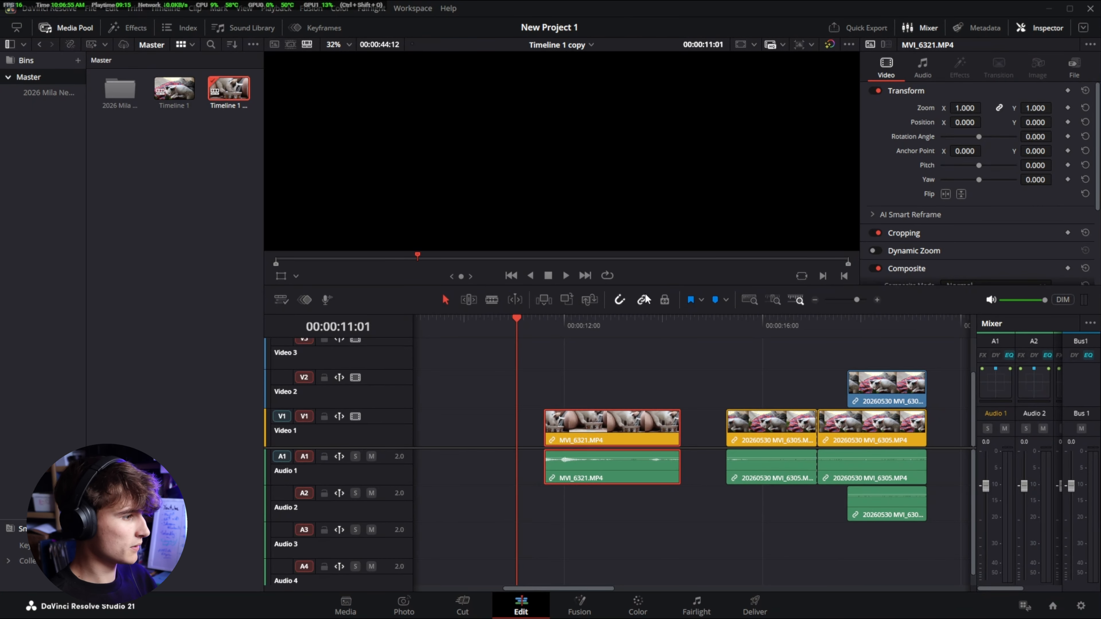
- Toggle linked selection and select the 20260530 MVI_6305 clips on Video 2 and Video 1
left_click(641, 300)
left_click(656, 352)
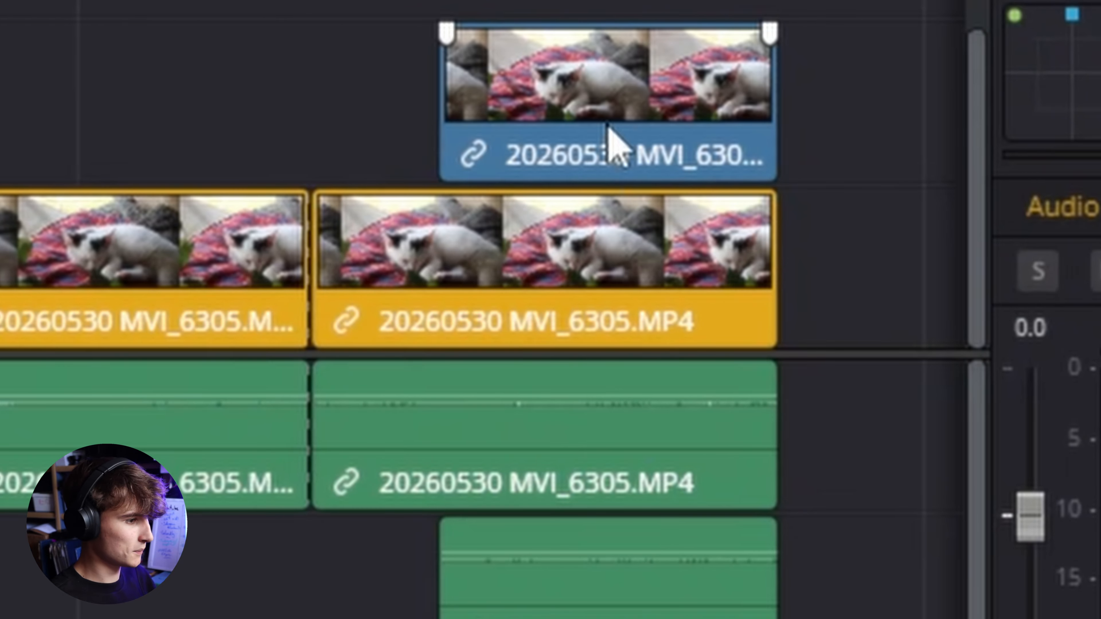
left_click(630, 139)
left_click(567, 241)
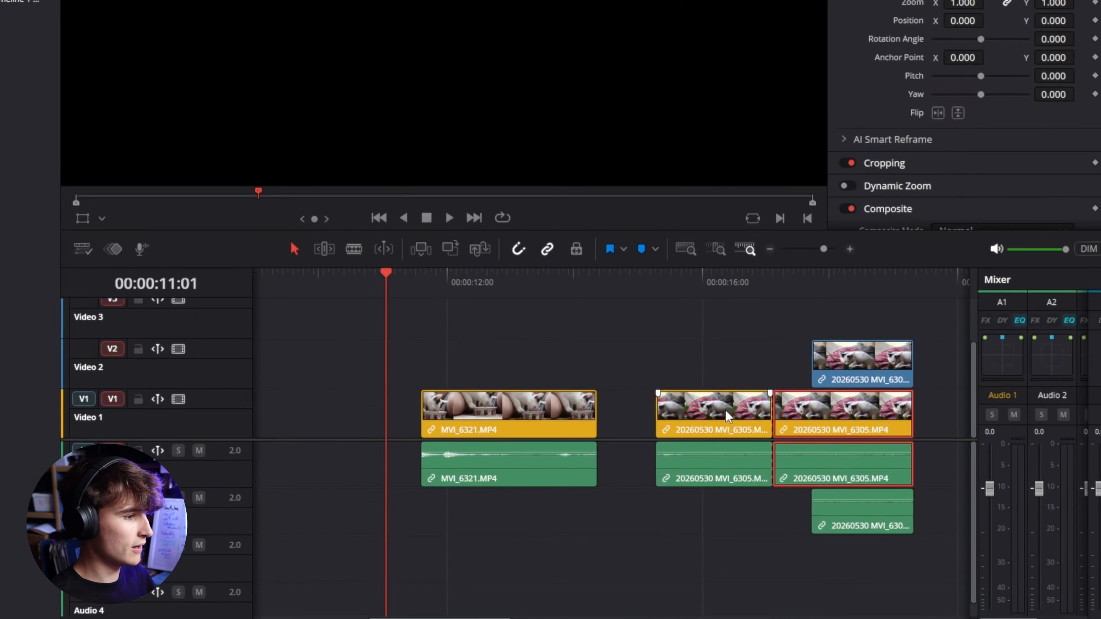
left_click(728, 414)
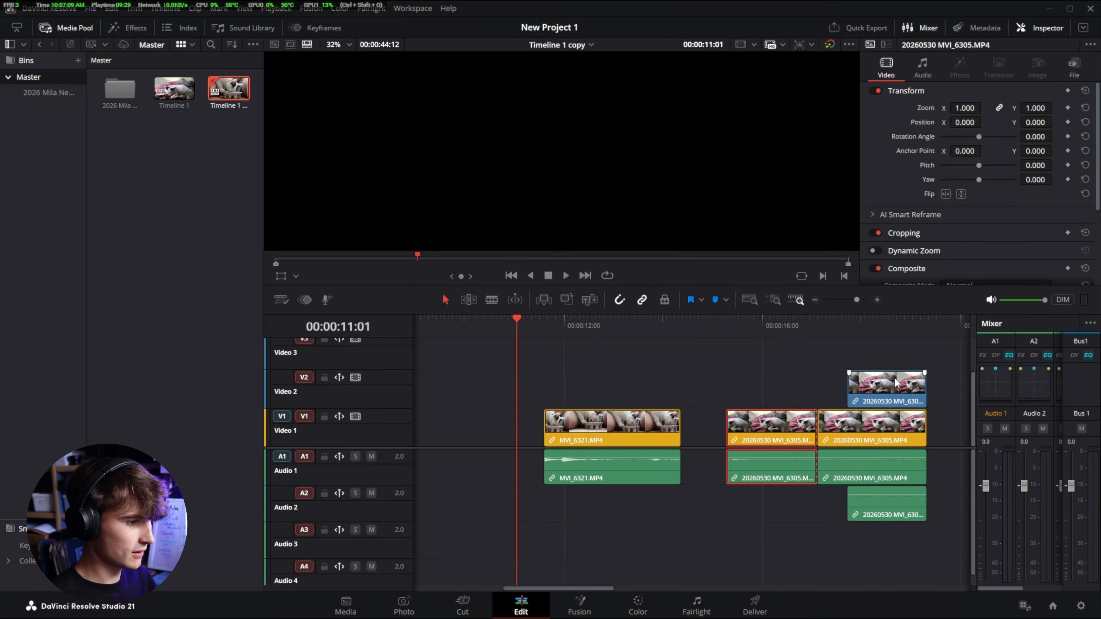
left_click(866, 436)
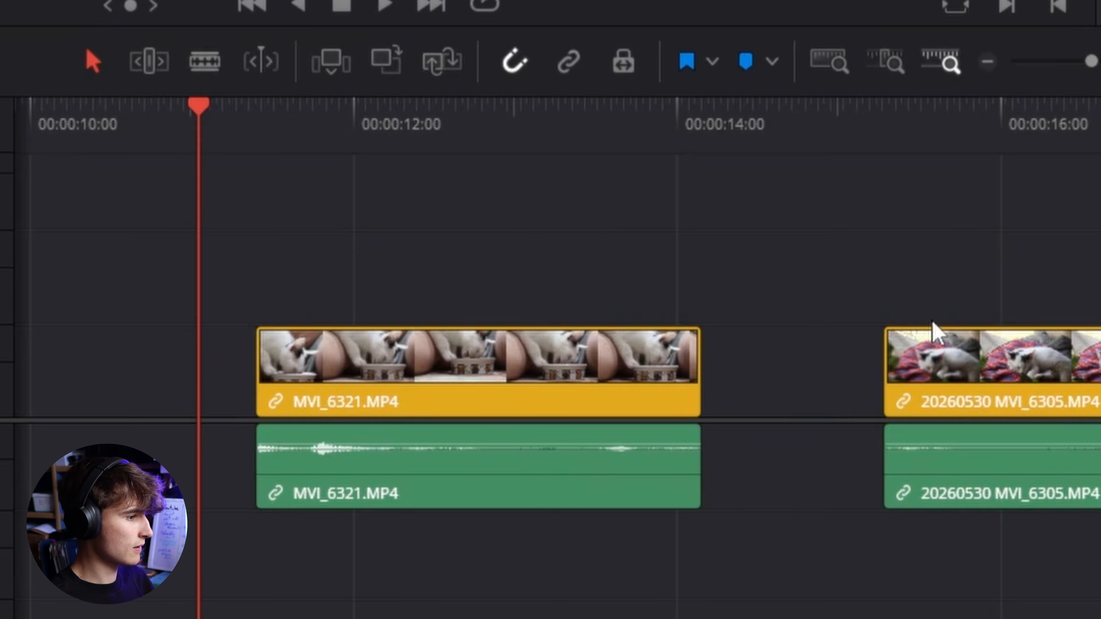
- Select the clips one by one along the timeline to check which video and audio parts are linked
left_click(934, 333)
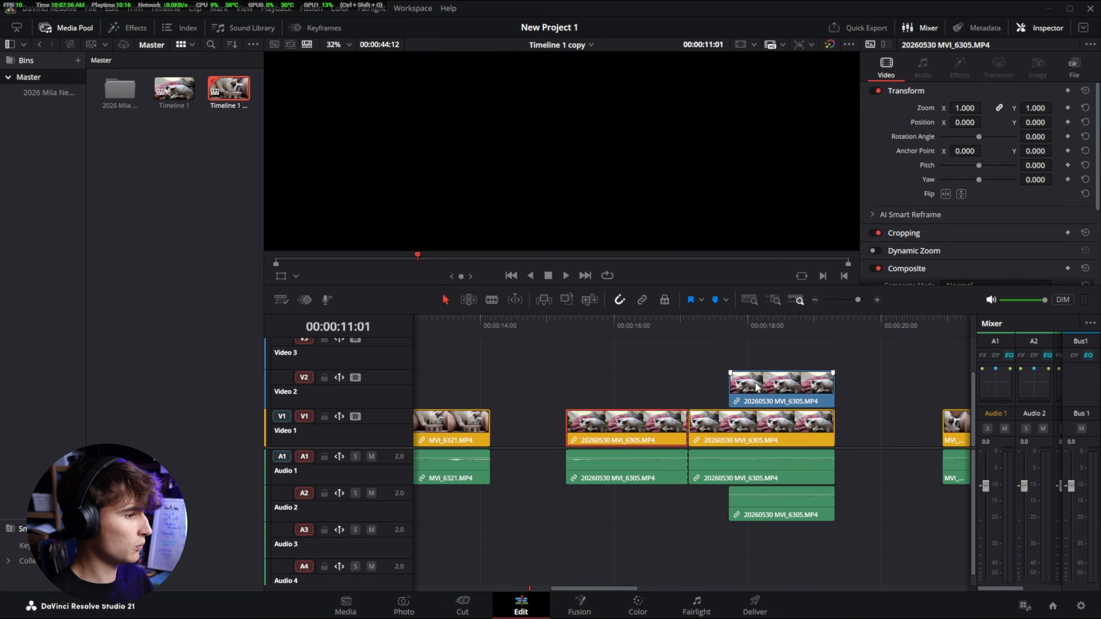
left_click(748, 441)
left_click(700, 482)
left_click(624, 479)
scroll(611, 495, "right", 3)
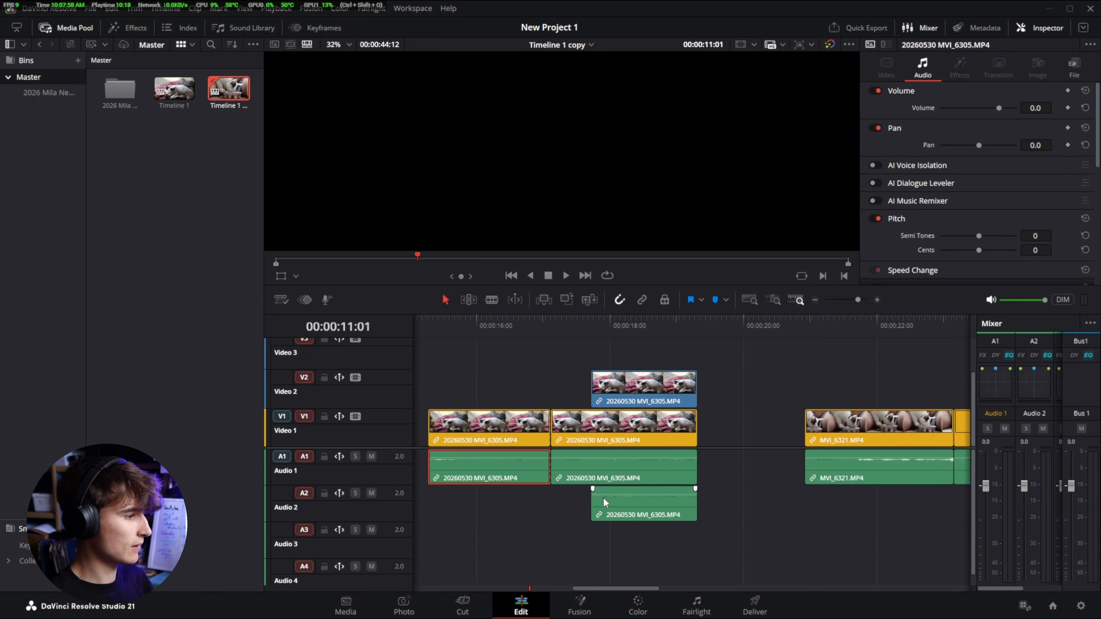
left_click(569, 515)
left_click(800, 427)
scroll(737, 477, "right", 3)
left_click(616, 479)
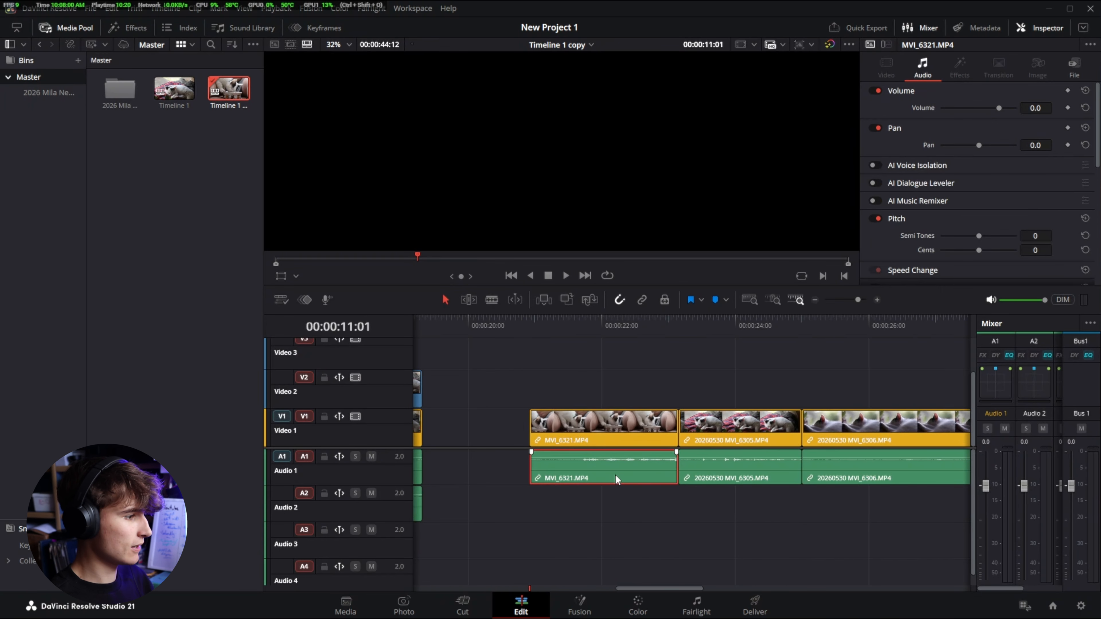
left_click(729, 427)
left_click(727, 466)
scroll(724, 468, "right", 1)
scroll(722, 467, "right", 3)
left_click(643, 432)
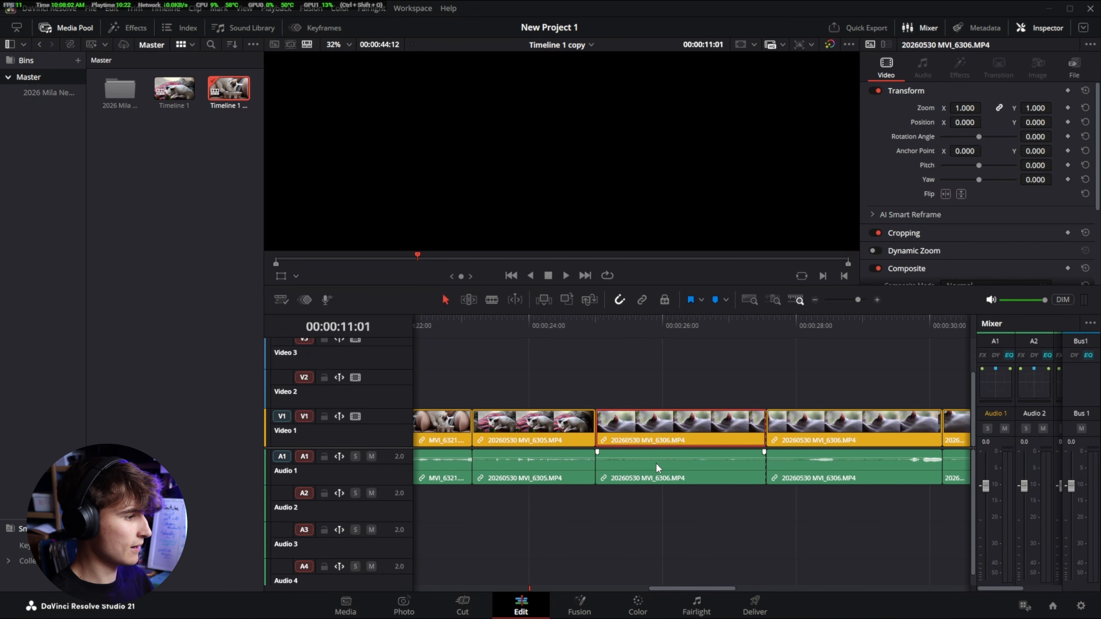
left_click(657, 468)
left_click(818, 434)
left_click(824, 464)
scroll(700, 457, "right", 3)
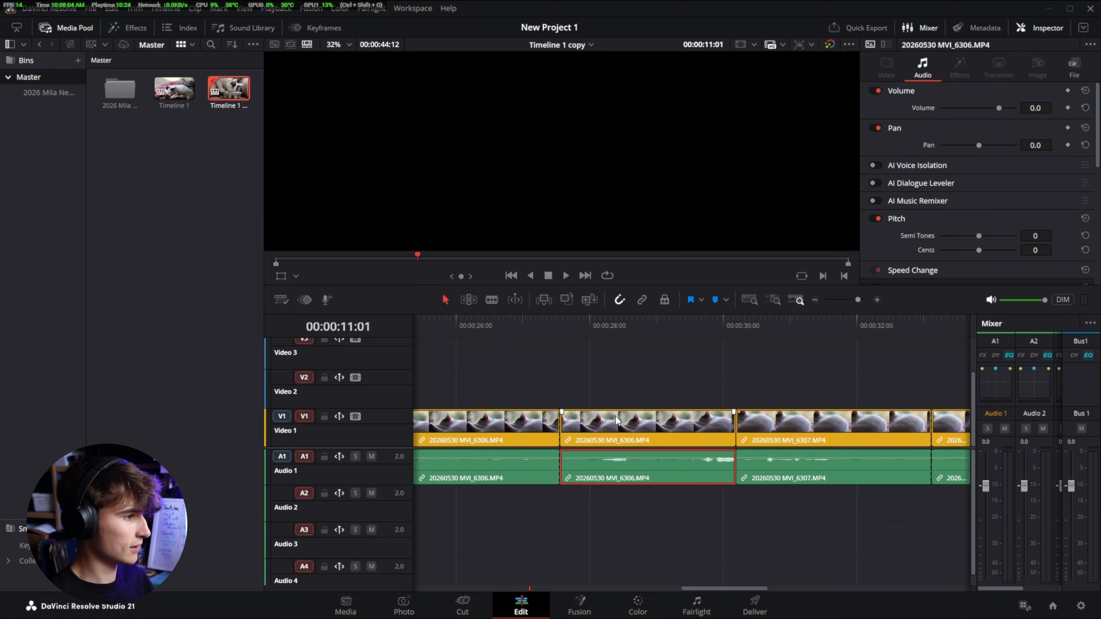
left_click(804, 439)
scroll(701, 483, "left", 8)
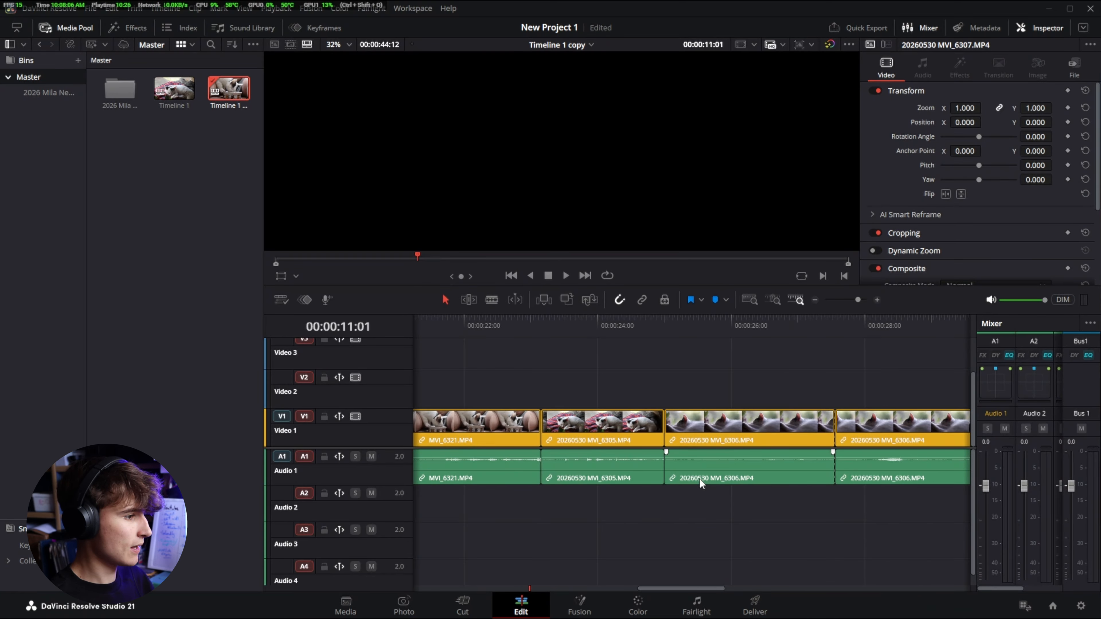
scroll(701, 483, "left", 10)
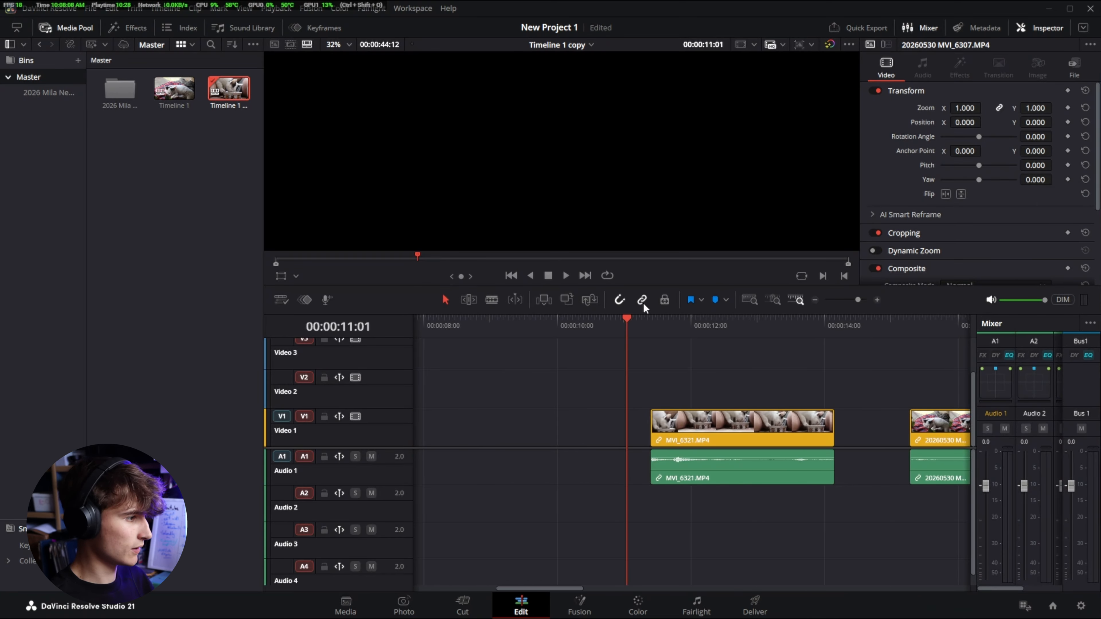
- Select the MVI_6321 video and audio clips together and unlink them
left_click(659, 363)
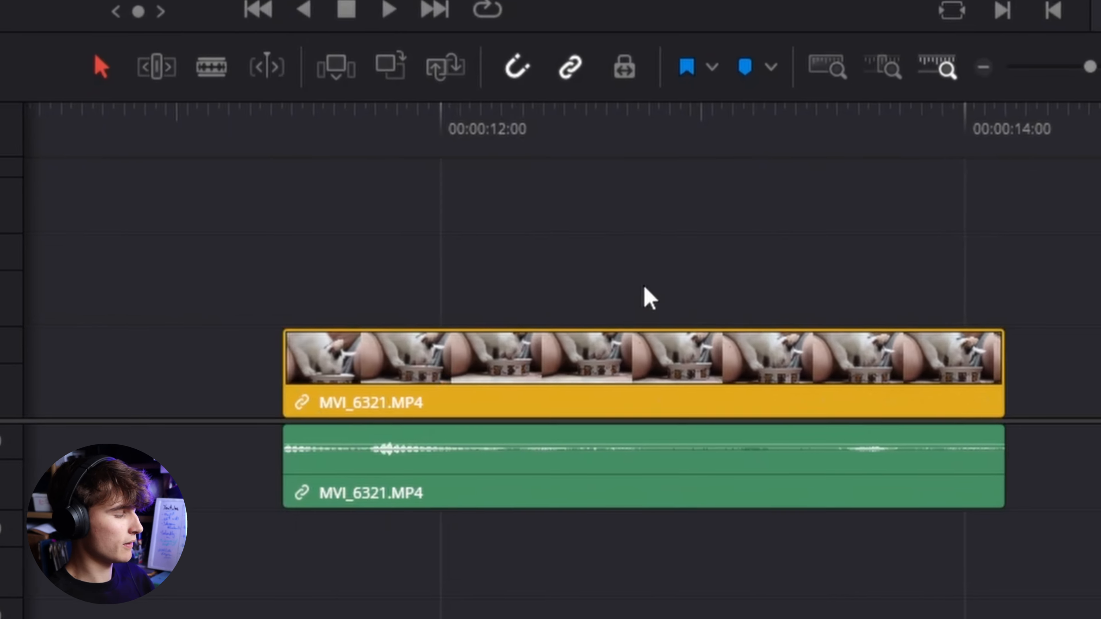
left_click_drag(672, 391, 640, 434)
right_click(562, 386)
left_click(618, 374)
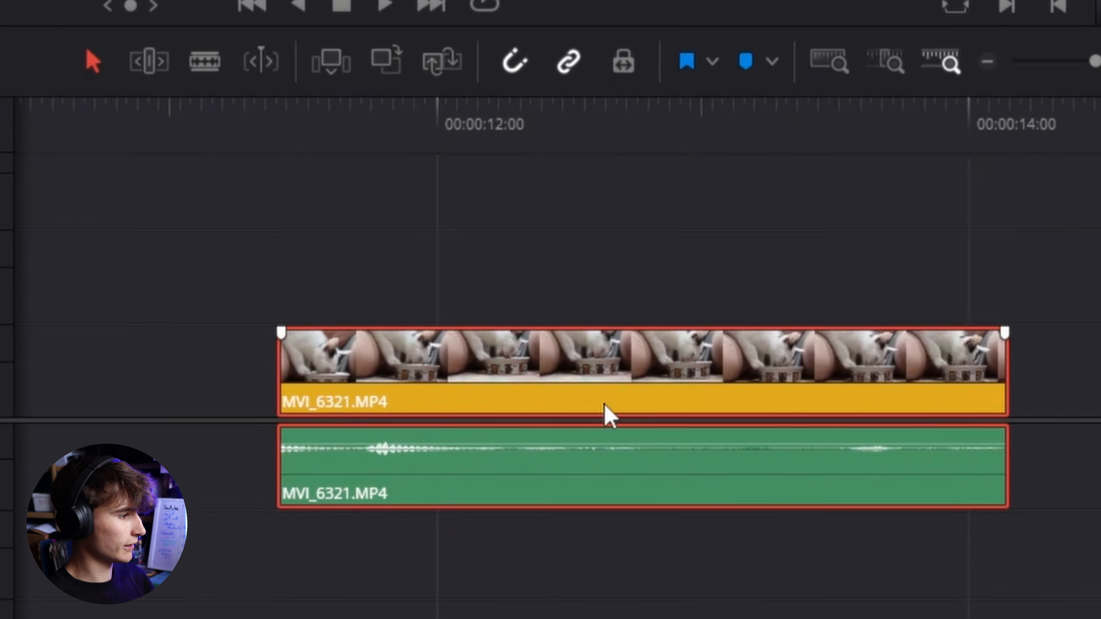
- Select the unlinked MVI_6321 video and audio clips alternately to check they select independently
left_click(462, 541)
left_click(459, 363)
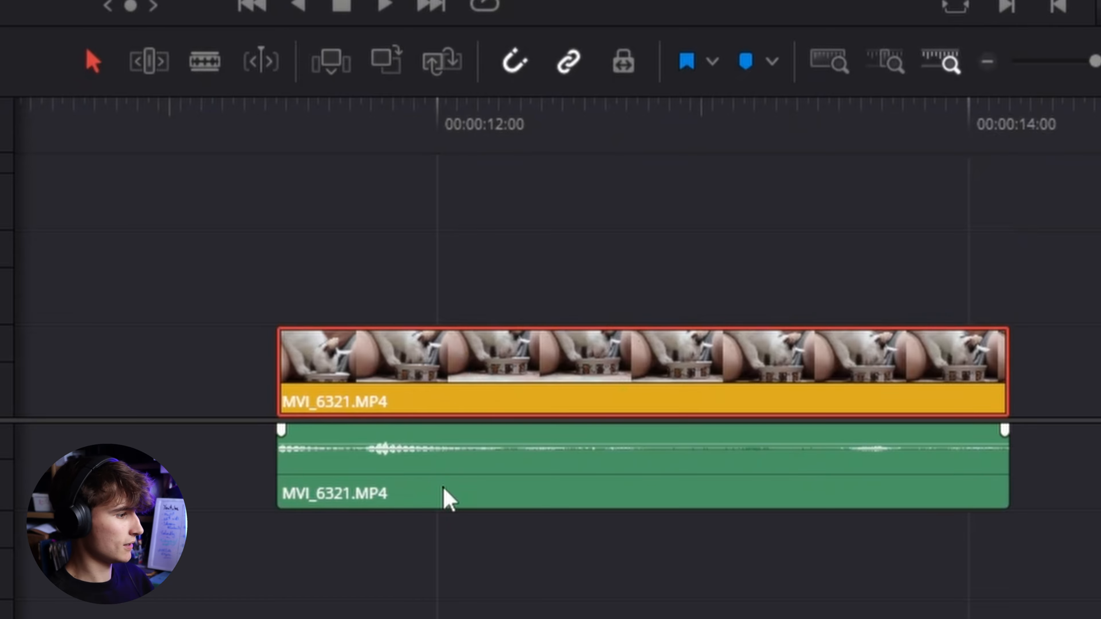
left_click(446, 490)
left_click(468, 374)
left_click(446, 463)
left_click(460, 369)
left_click(446, 465)
left_click(450, 382)
left_click(444, 466)
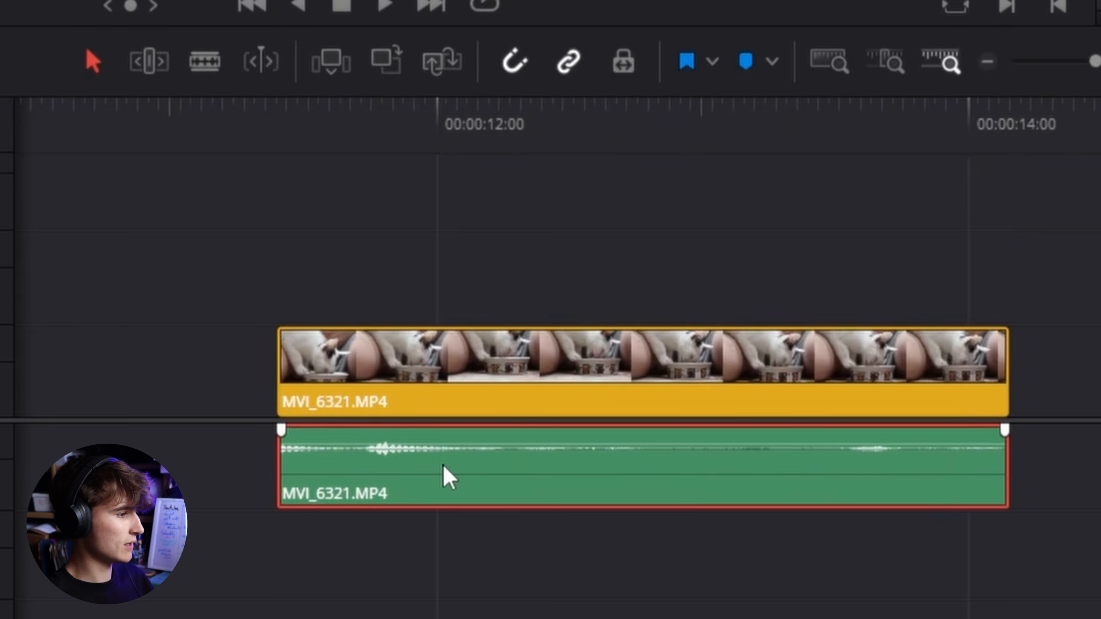
- Select both MVI_6321 video and audio clips and link them again with Link Clips, then deselect
left_click_drag(488, 271, 410, 520)
right_click(422, 471)
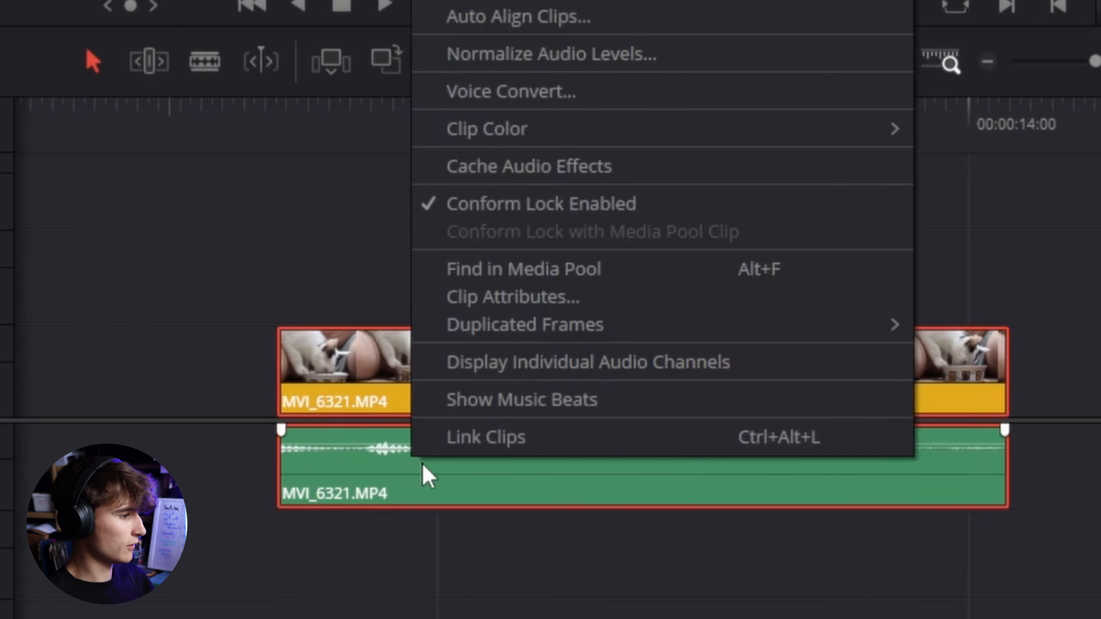
left_click(511, 441)
left_click(382, 383)
left_click(398, 574)
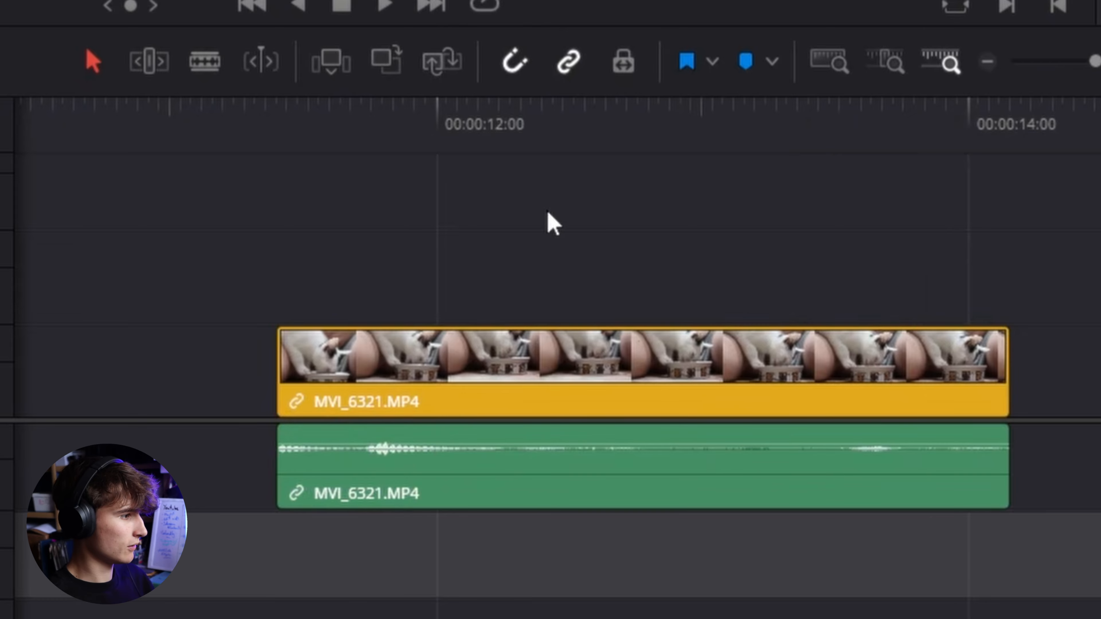
left_click(586, 222)
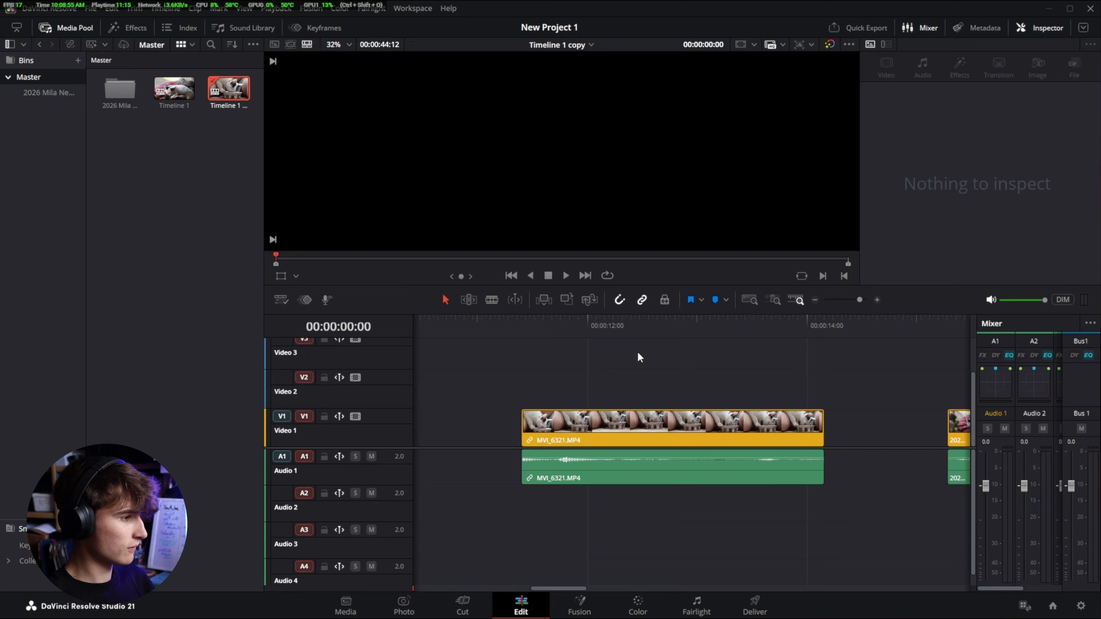
- Zoom the timeline to fit and select clips across Video 1 and Audio 1 to check their linking
key("shift+z")
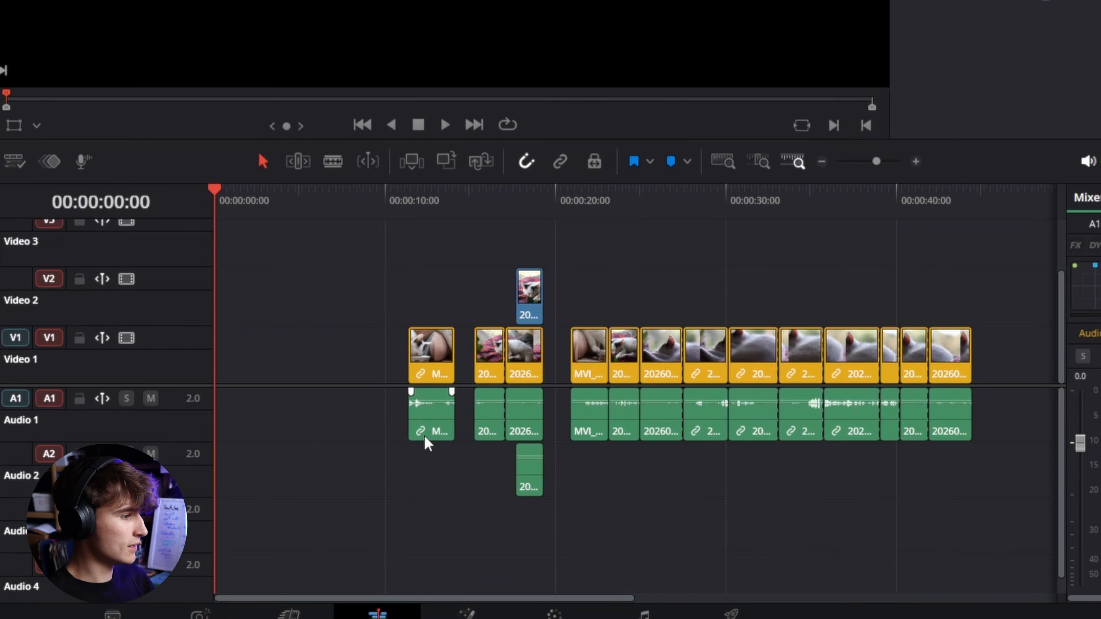
left_click(425, 436)
left_click(425, 375)
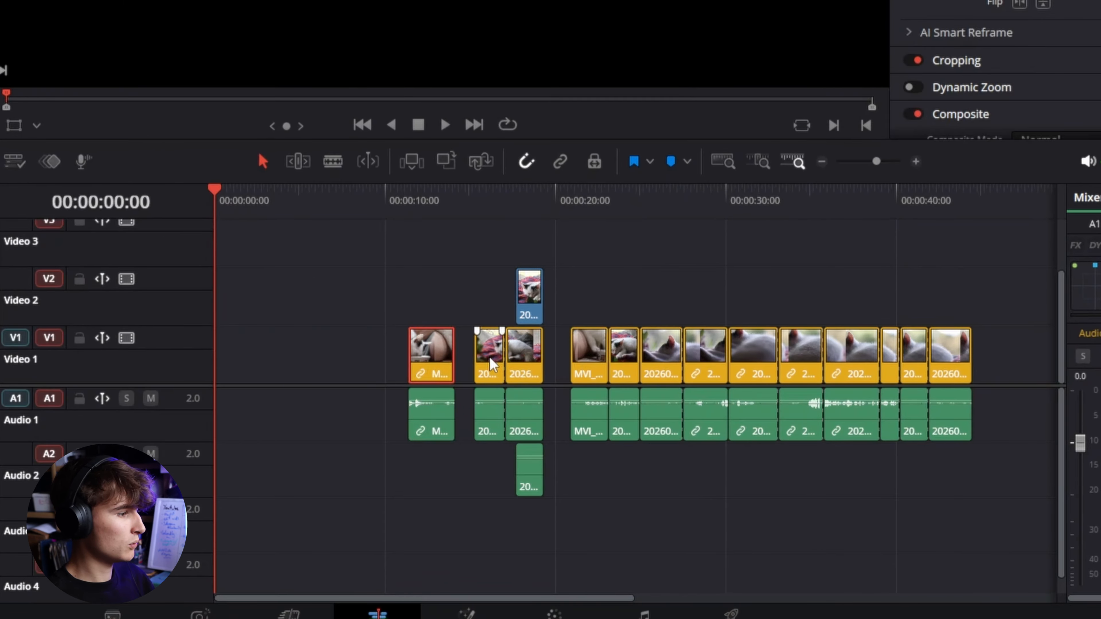
left_click(494, 366)
left_click(530, 372)
left_click(535, 419)
left_click(595, 421)
left_click(637, 419)
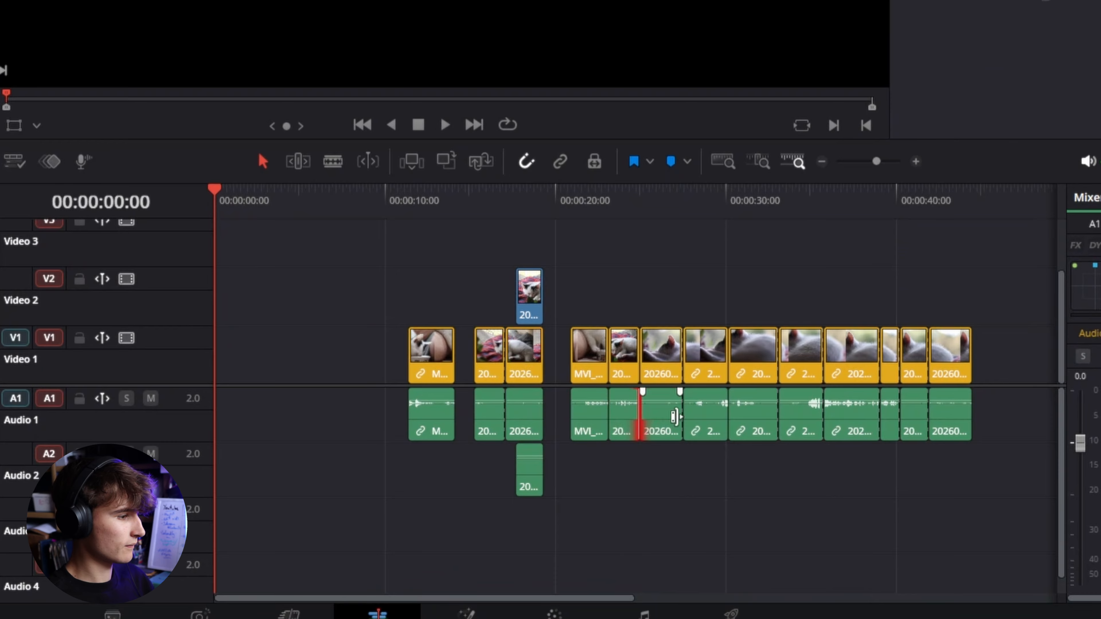
left_click(698, 417)
left_click(754, 417)
left_click(806, 414)
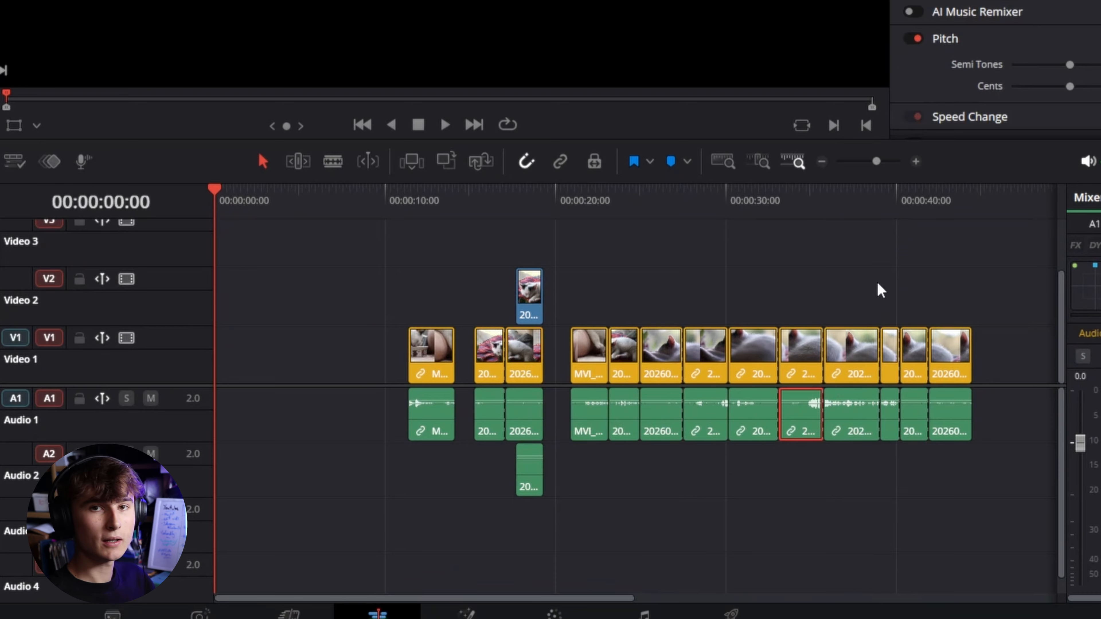
- Select the unlinked 20260530 clip's video and audio on Video 1 and Audio 1 and try to link them
left_click_drag(874, 287, 564, 175)
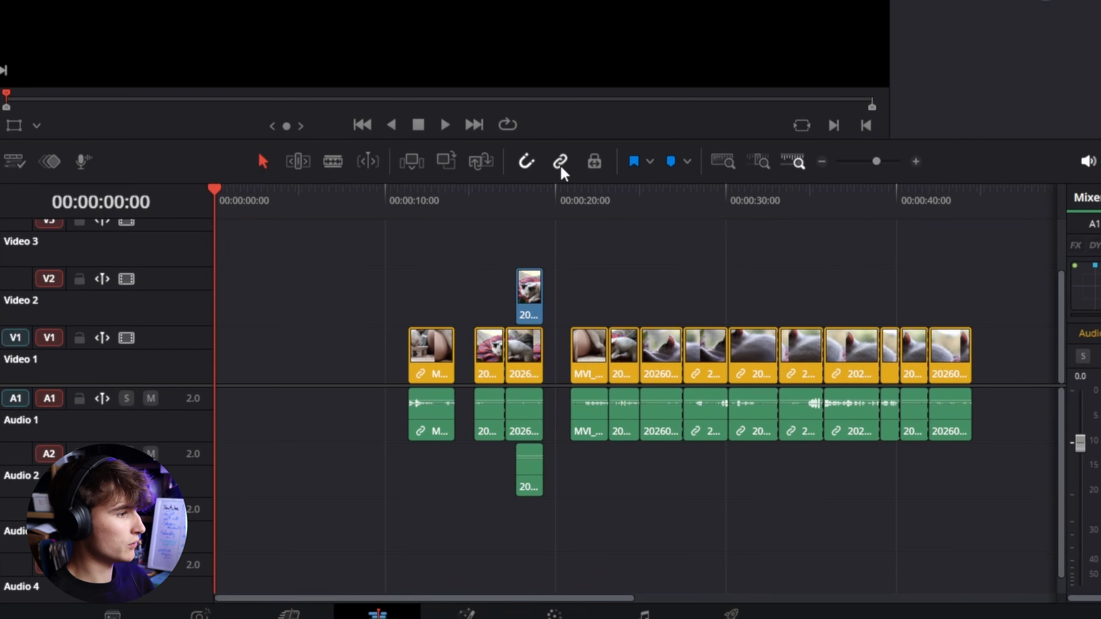
left_click(439, 355)
left_click(659, 353)
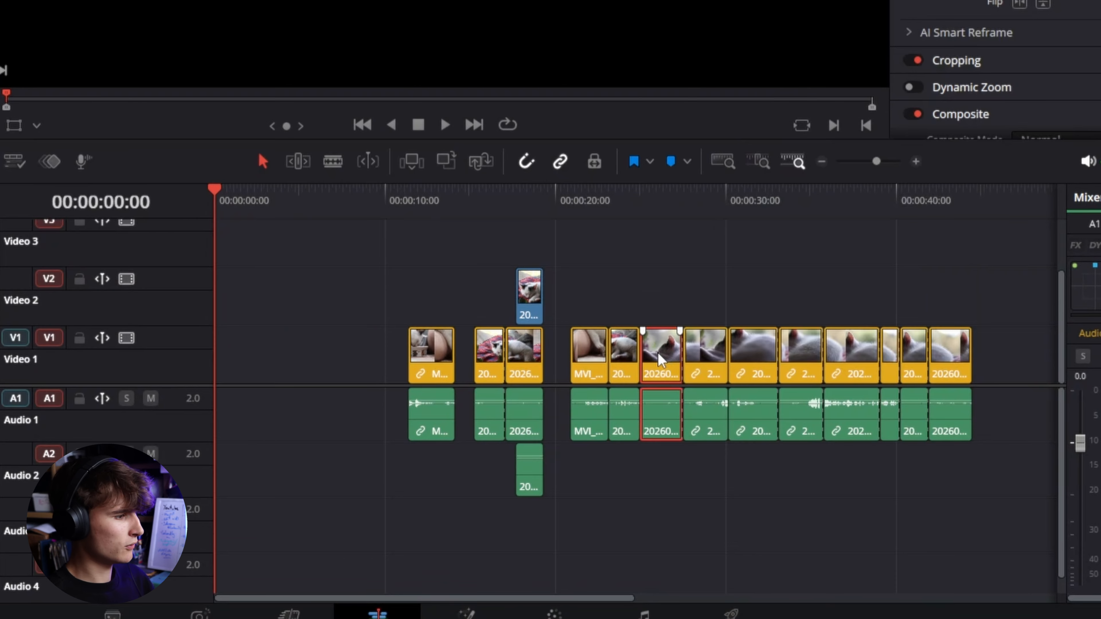
right_click(658, 353)
left_click(707, 356)
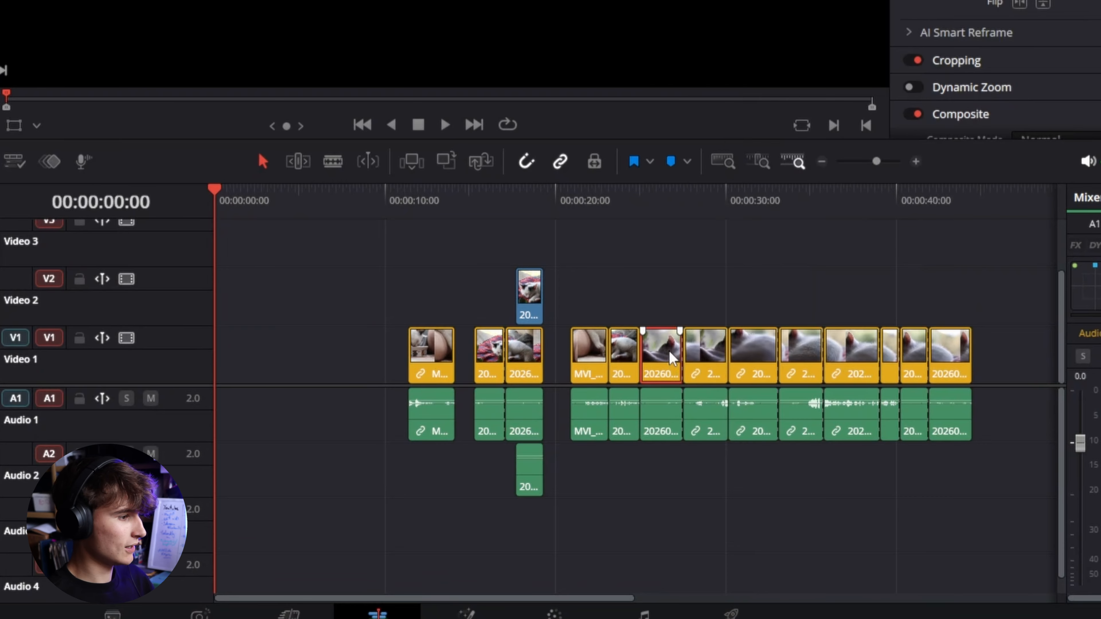
left_click(675, 300)
left_click_drag(673, 301, 679, 412)
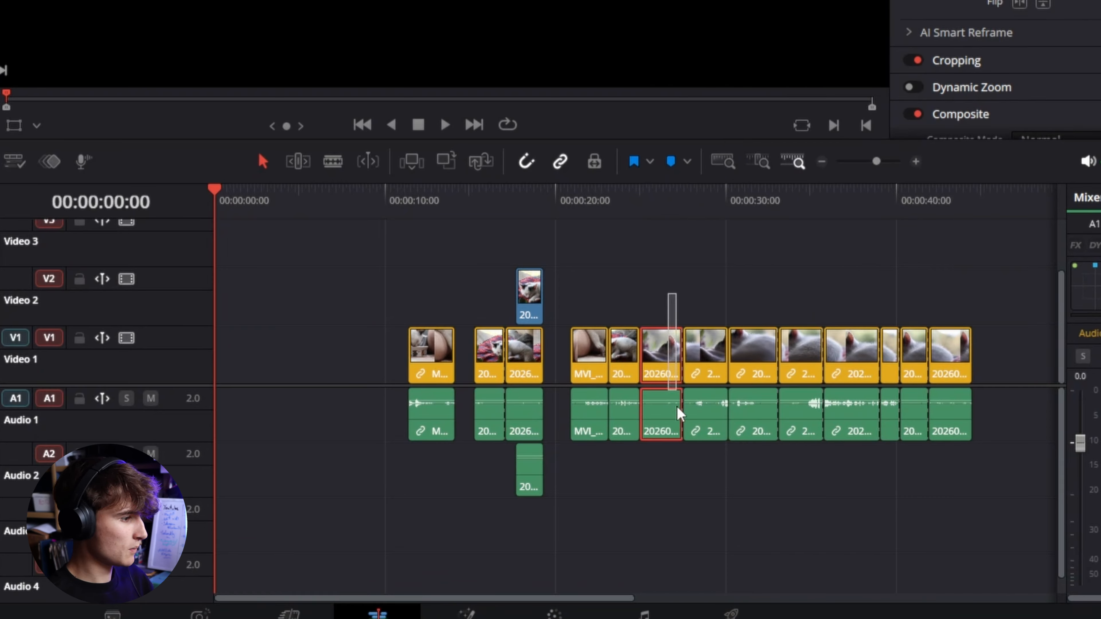
right_click(667, 433)
left_click(704, 415)
left_click(652, 253)
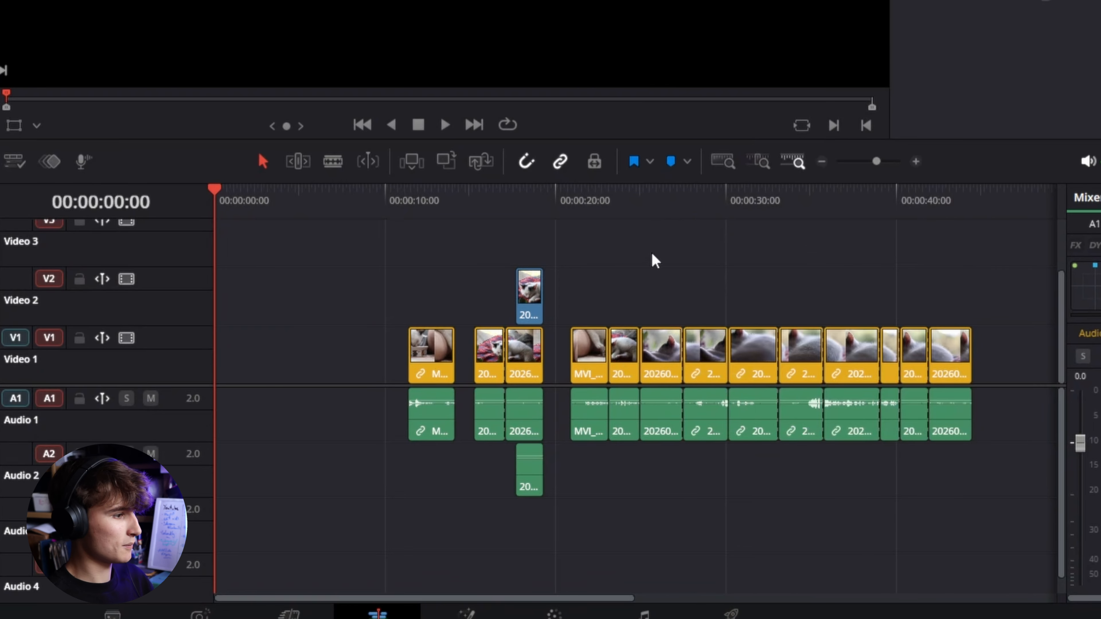